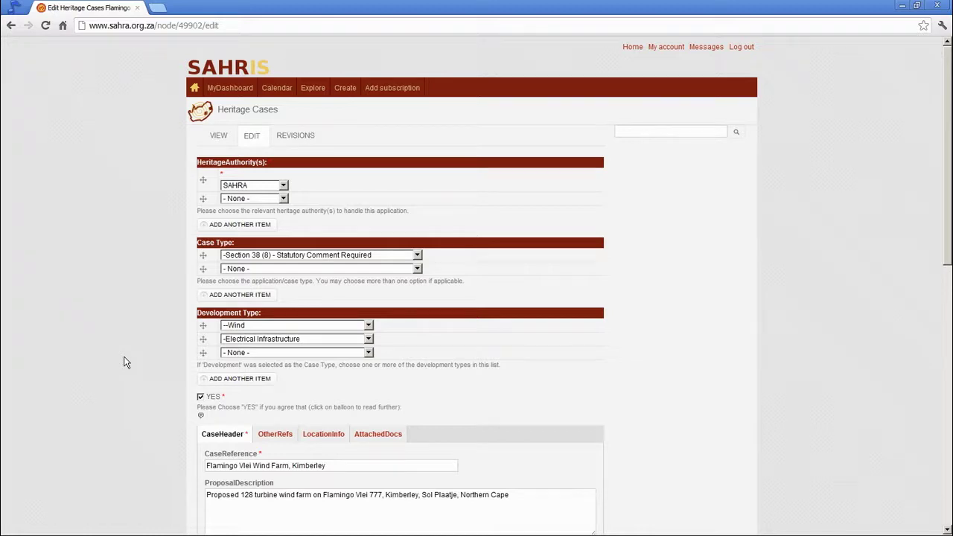
Open the location information section of the Flamingo Vlei Wind Farm case to reach its map
scroll(126, 363, down, 1)
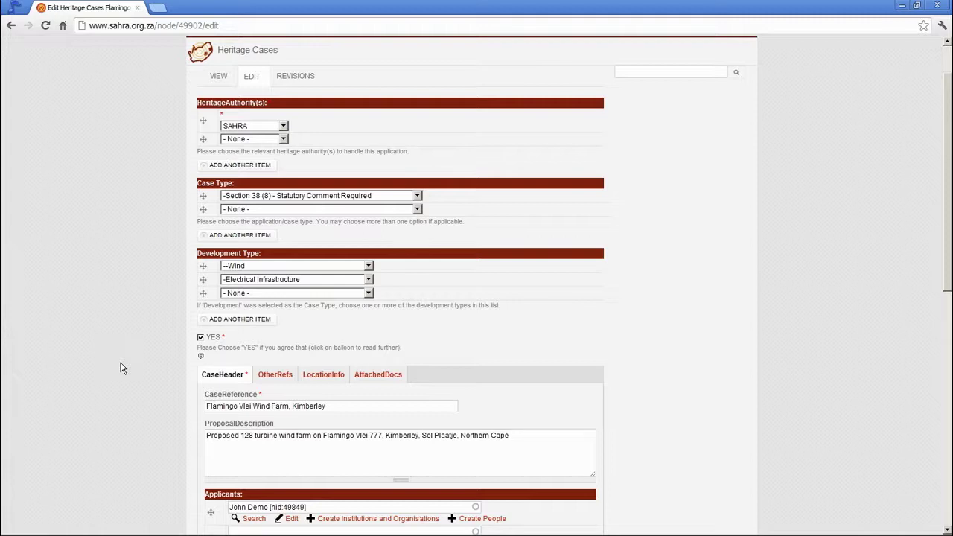
scroll(123, 368, down, 2)
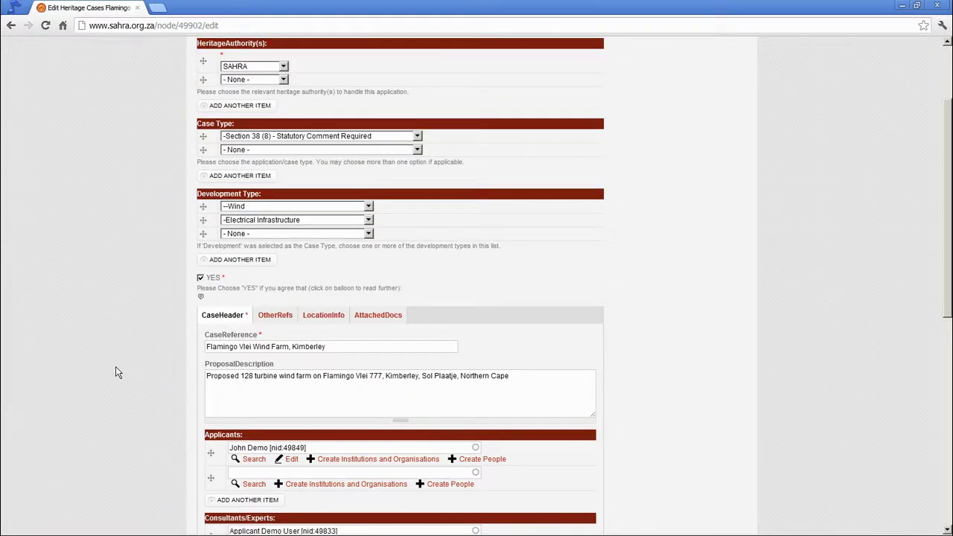
scroll(115, 366, down, 3)
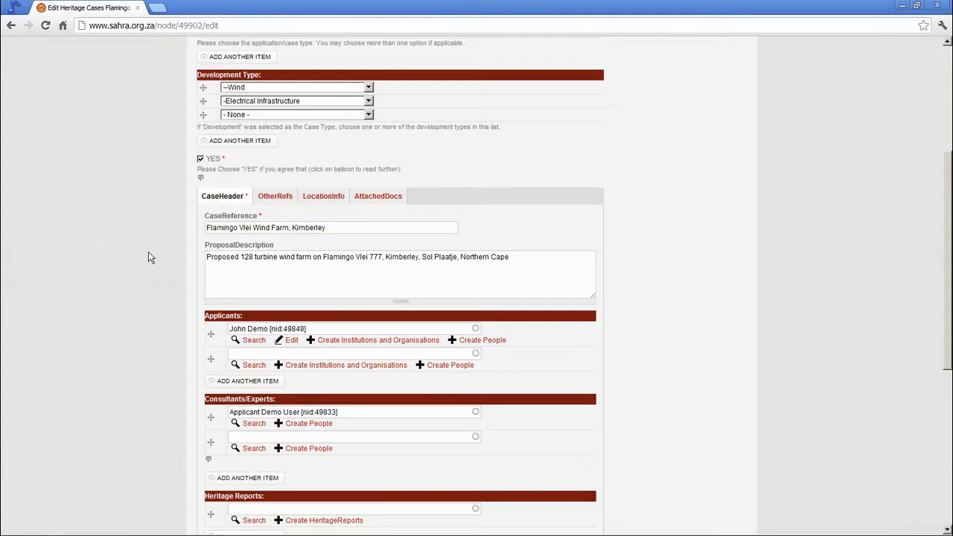
click(330, 198)
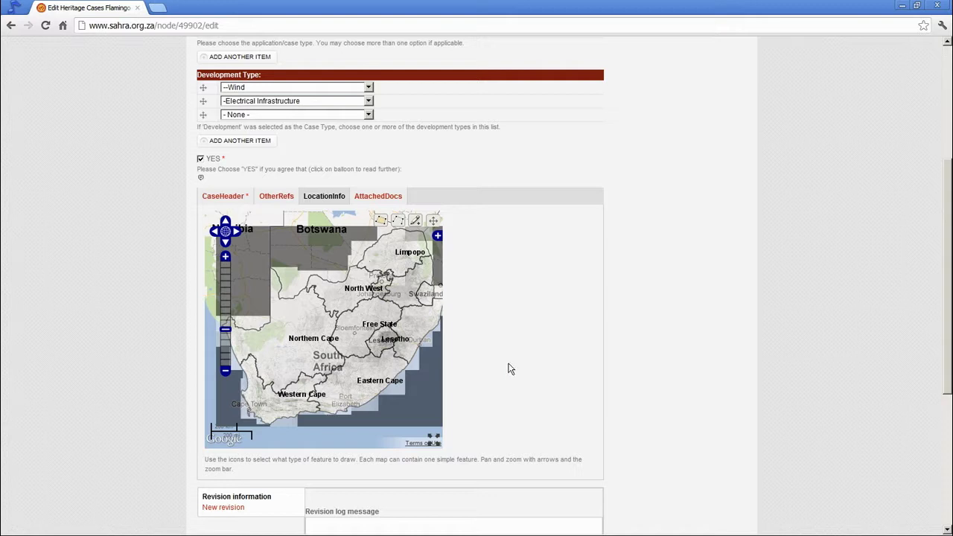
scroll(510, 369, down, 3)
scroll(506, 335, down, 2)
scroll(499, 294, up, 2)
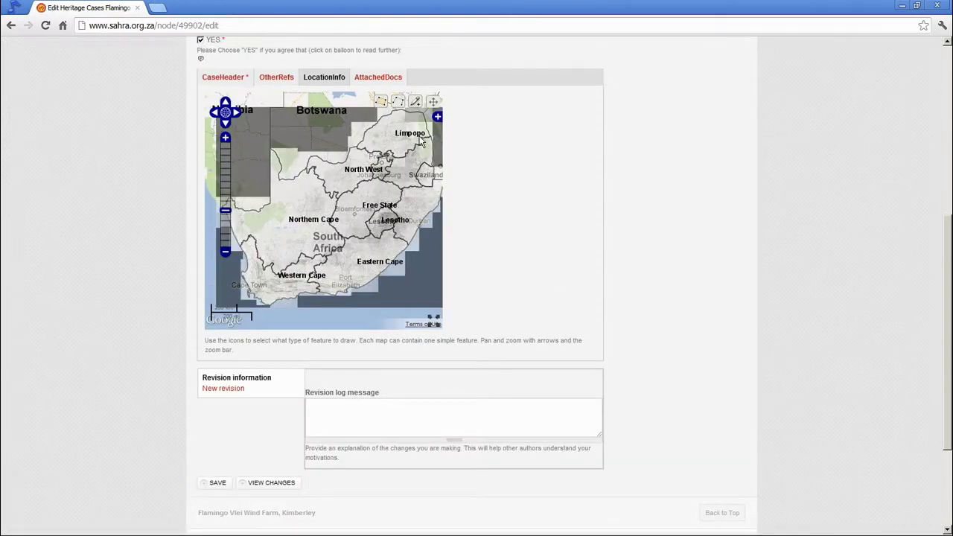
Try the Google Maps Hybrid and Satellite Custom base layers, and switch the location map to Google Maps Physical
click(437, 117)
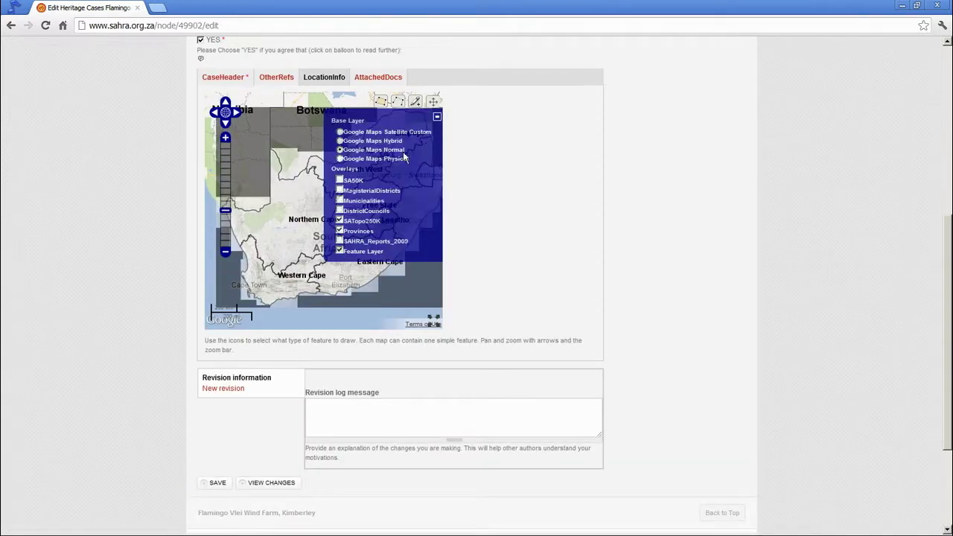
click(339, 141)
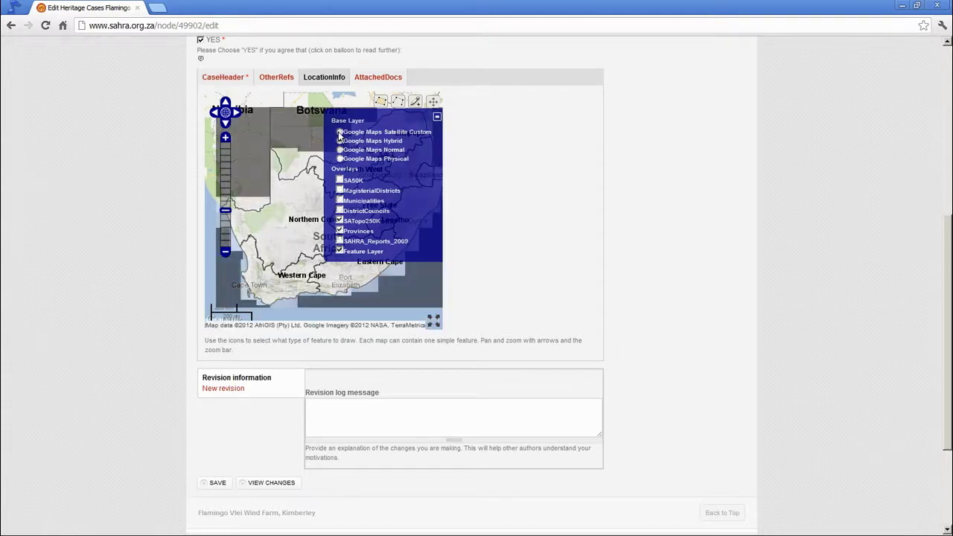
click(340, 132)
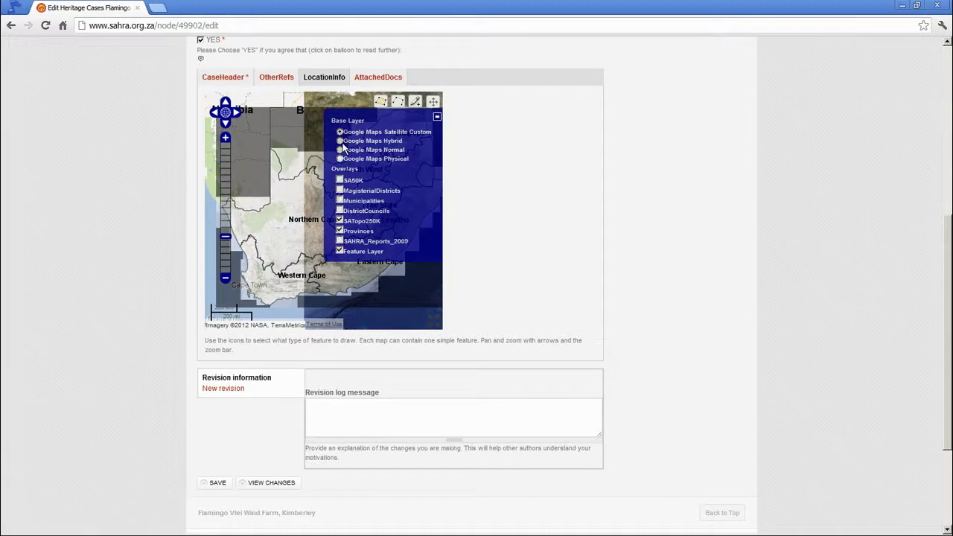
click(341, 159)
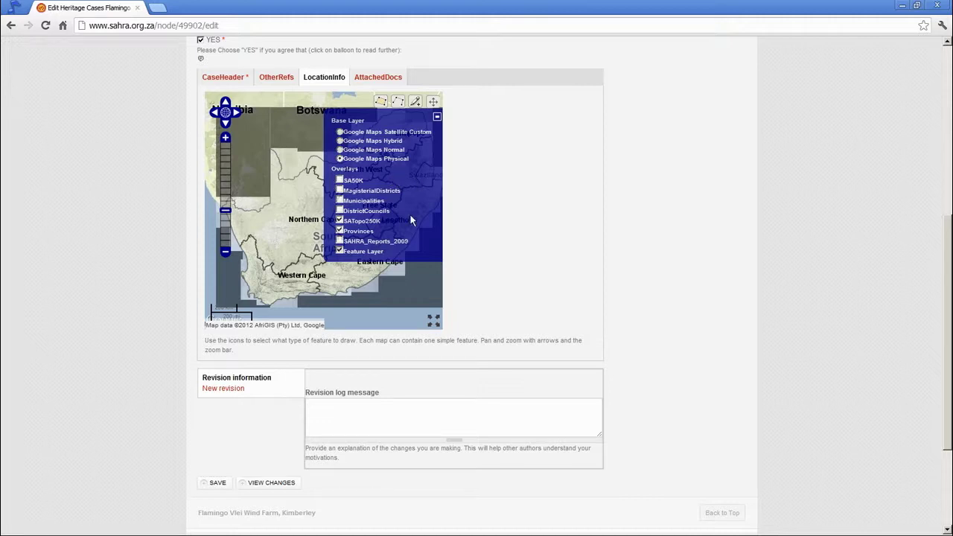
Show the MagisterialDistricts, Municipalities and SA50K overlays on the map and hide the SATopo250K overlay
click(340, 228)
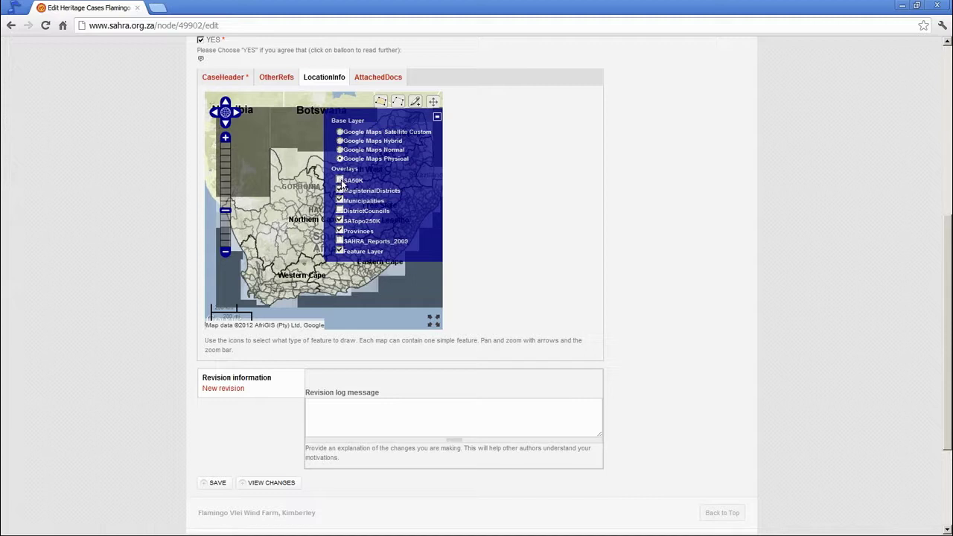
click(341, 181)
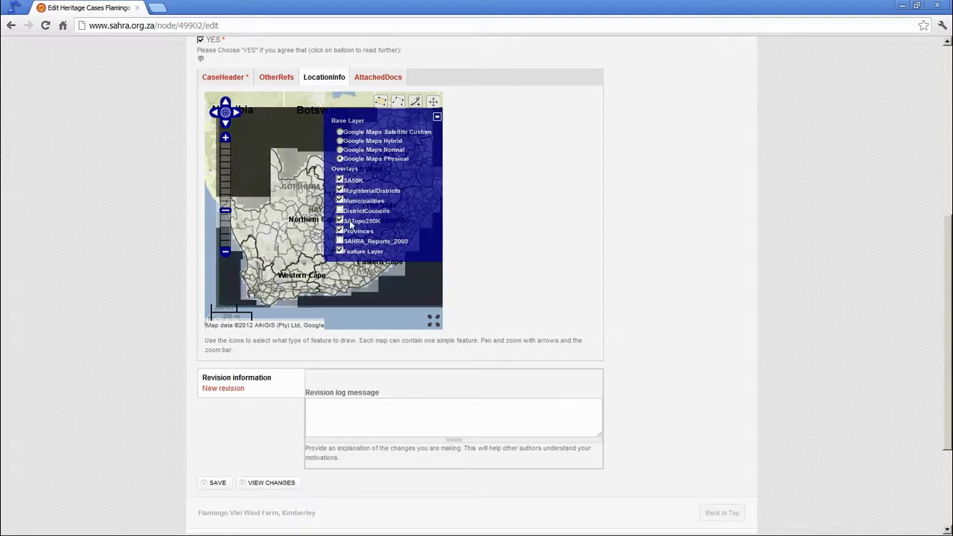
click(340, 221)
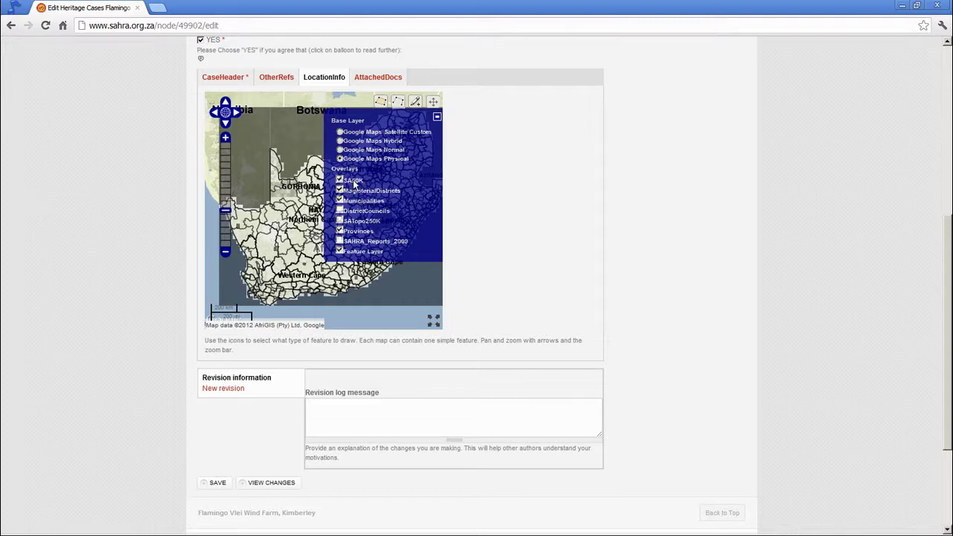
Hide the Provinces, Municipalities and MagisterialDistricts overlays and collapse the layer list
click(438, 119)
click(438, 118)
click(340, 231)
click(340, 200)
click(340, 190)
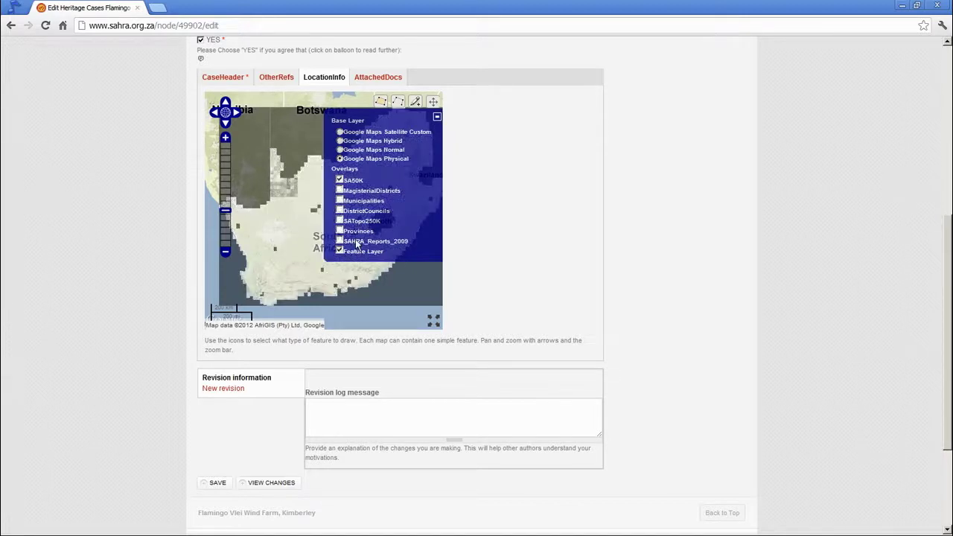
click(438, 118)
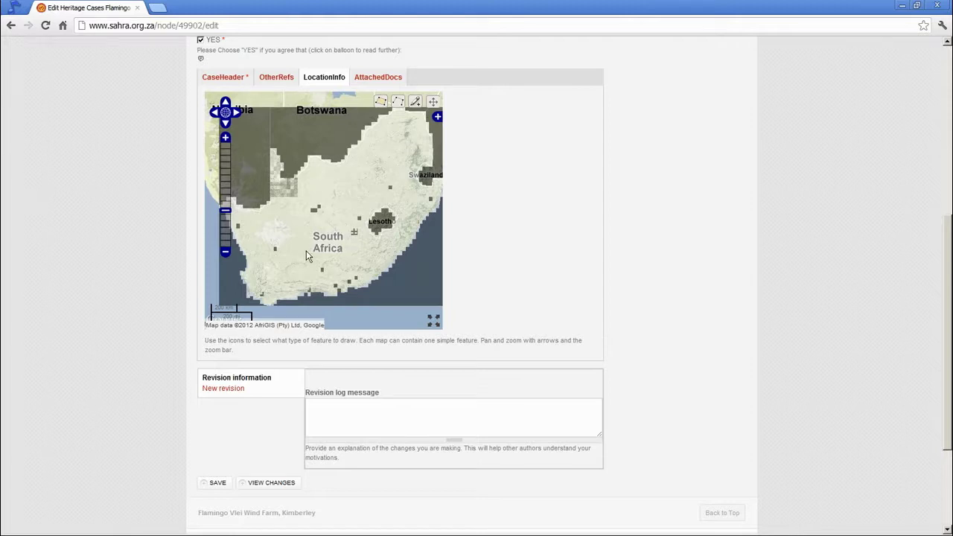
Expand the map to full screen around Kimberley and set its base layer to Google Maps Normal
drag(301, 205, 351, 231)
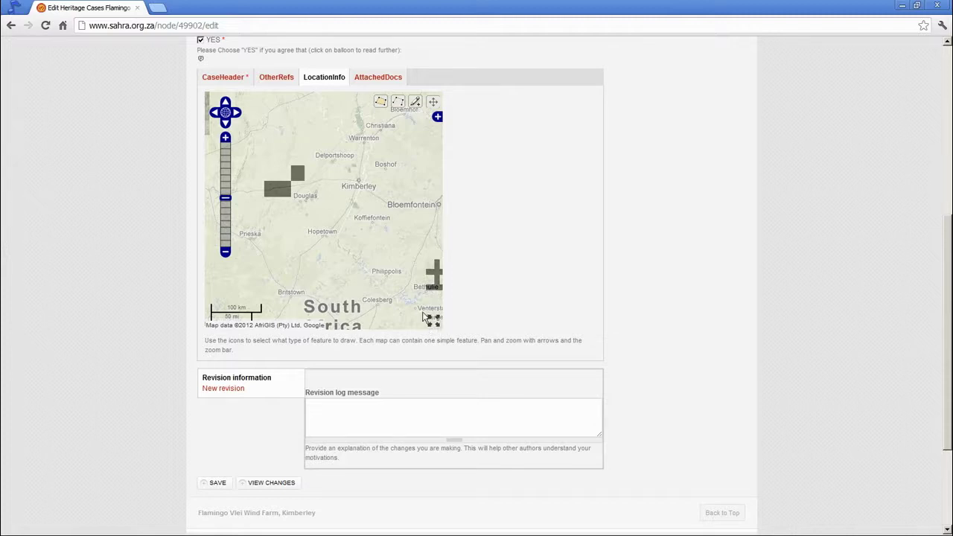
click(437, 323)
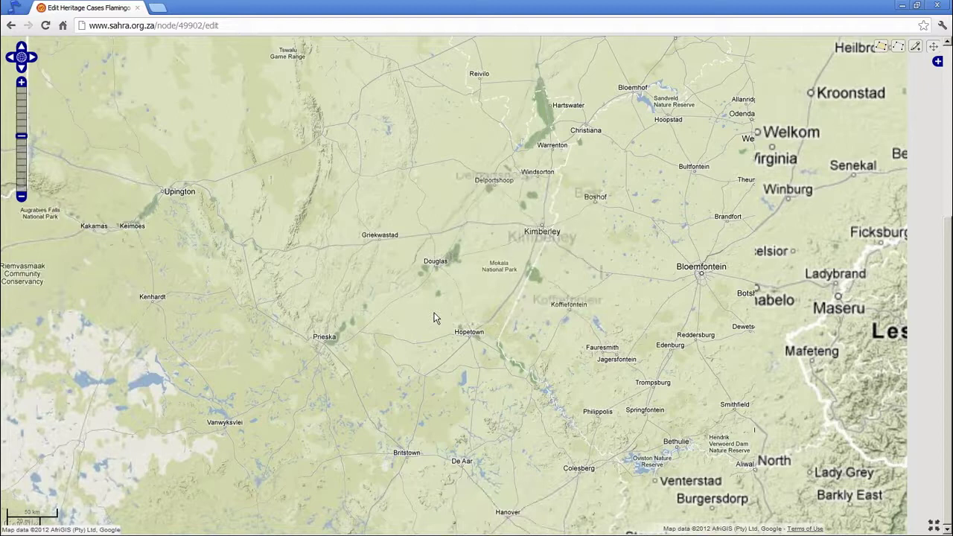
click(939, 63)
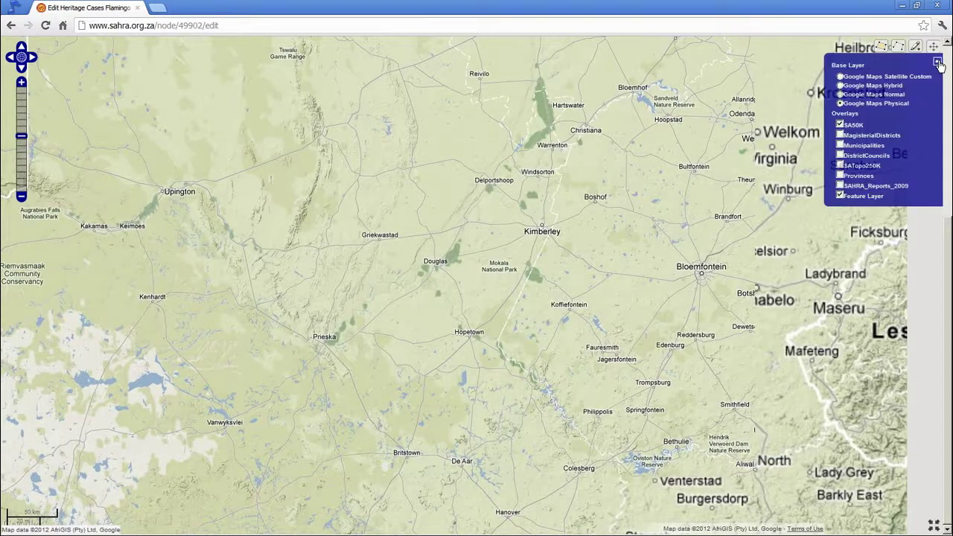
click(883, 99)
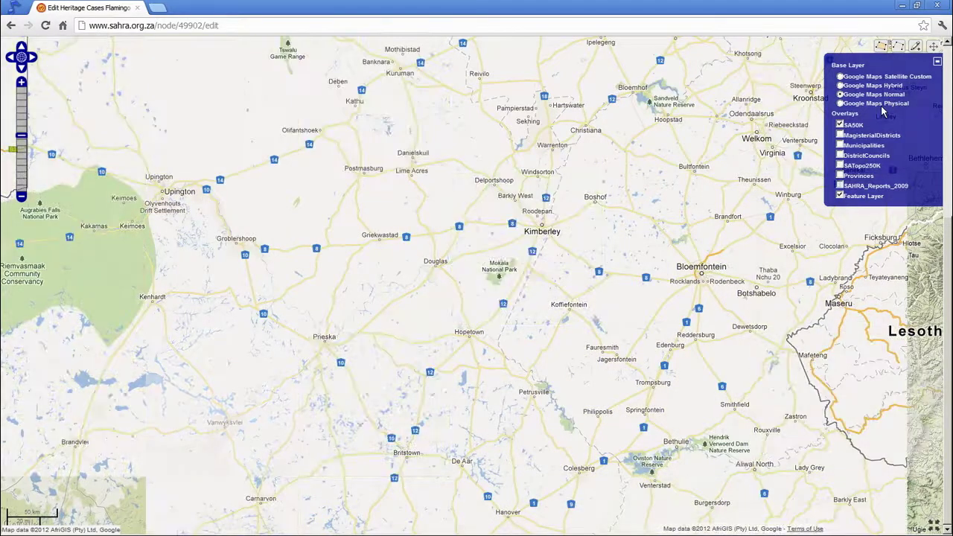
Show the SATopo250K and Municipalities overlays for the area north of Kimberley, hide SA50K and collapse the layer list
drag(489, 181, 613, 308)
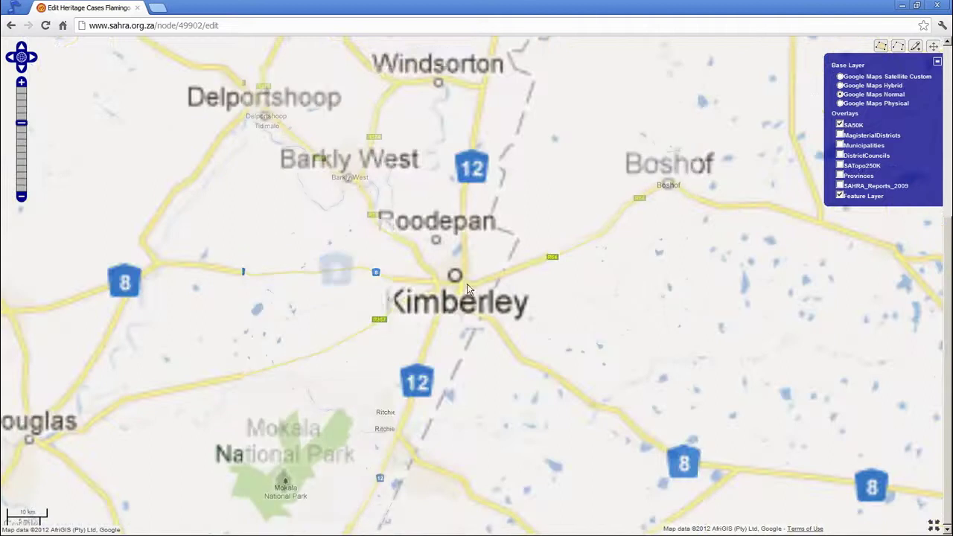
drag(380, 205, 627, 350)
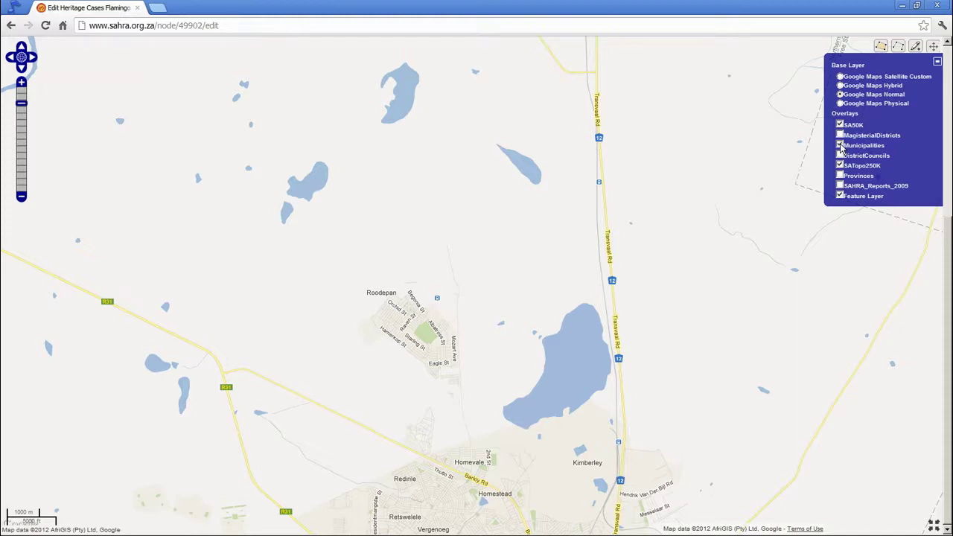
click(22, 197)
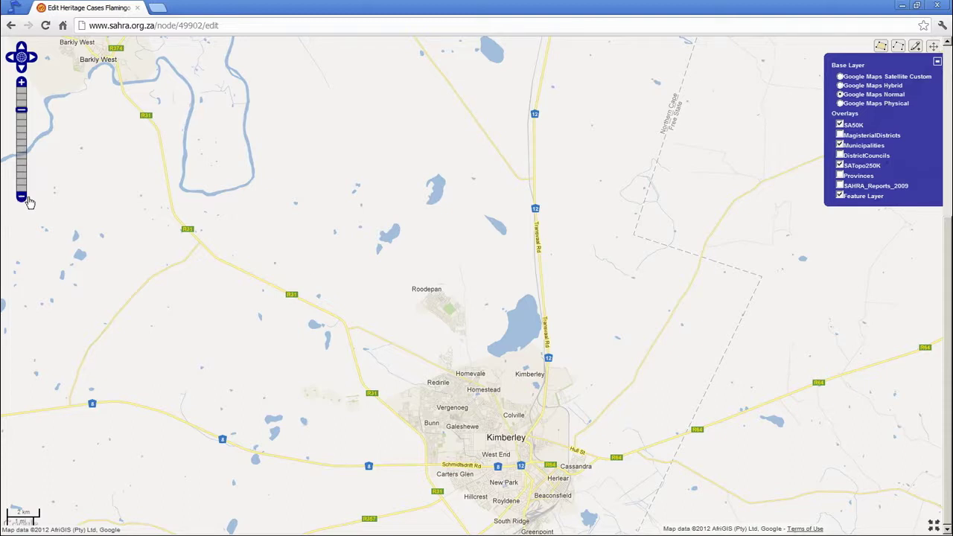
click(841, 125)
click(840, 195)
click(840, 196)
click(22, 196)
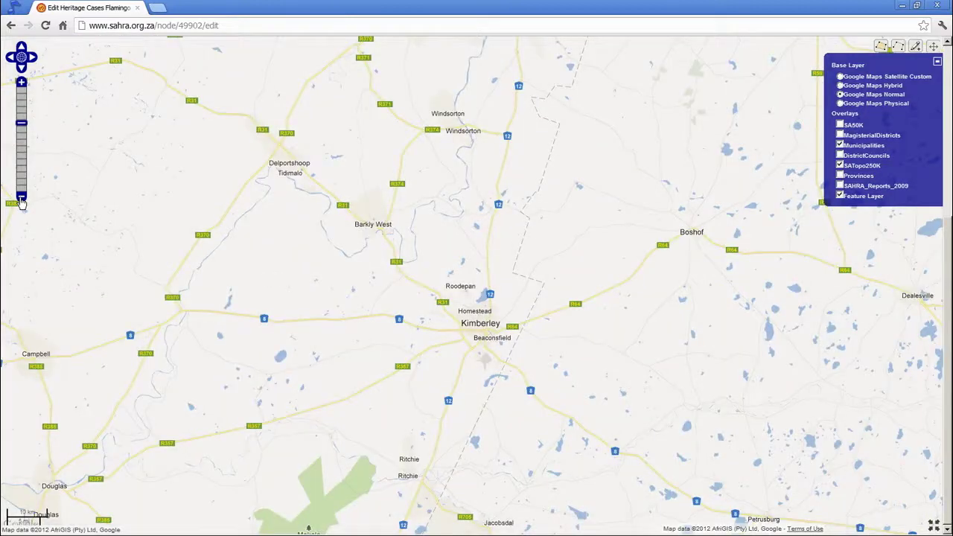
click(22, 82)
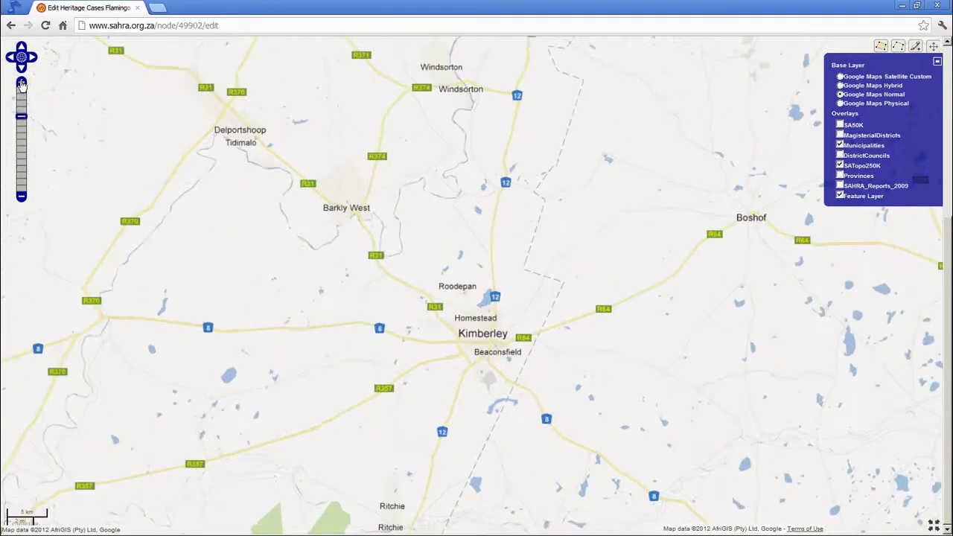
click(22, 83)
click(21, 83)
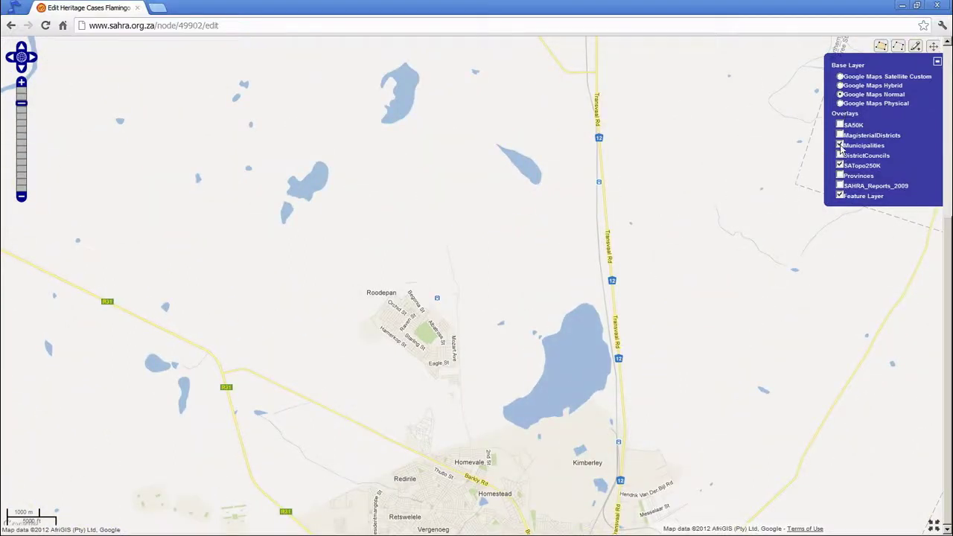
click(937, 61)
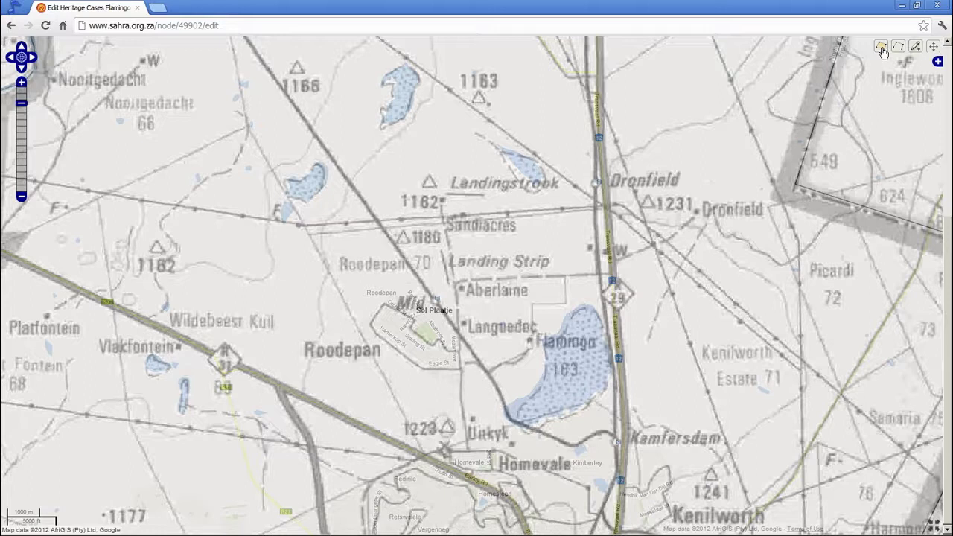
Draw a four-cornered polygon around Sandiacres and the Landing Strip, extending east to the main road
click(882, 49)
click(456, 285)
click(443, 215)
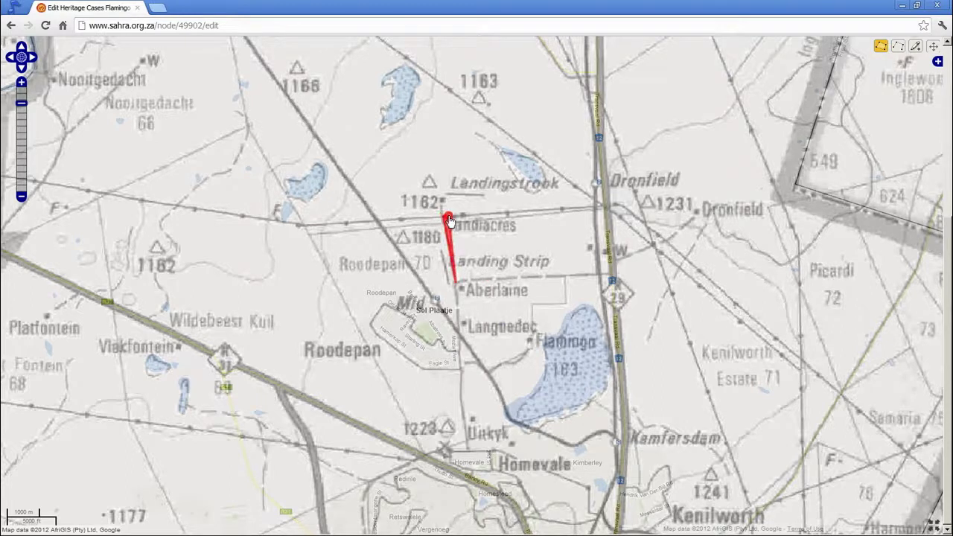
click(601, 208)
double_click(608, 276)
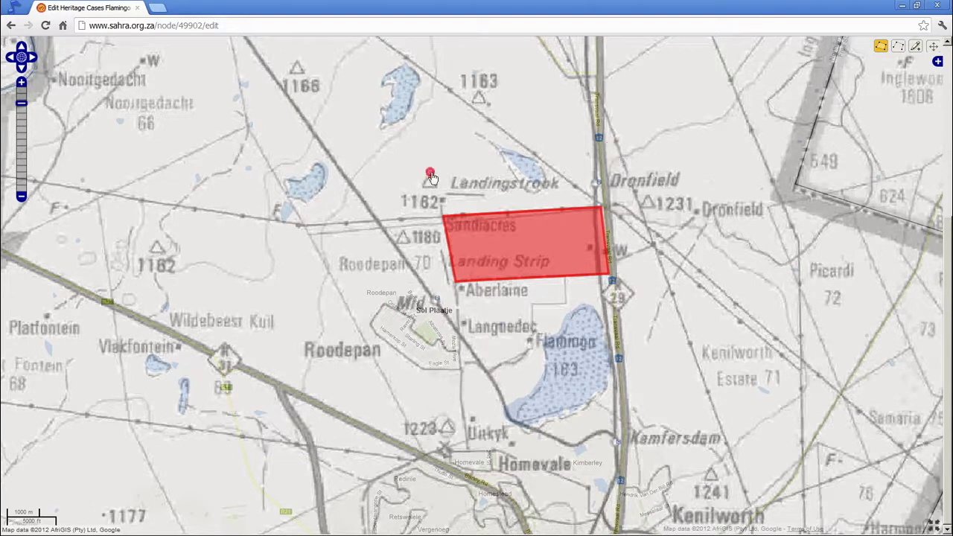
Draw an open line from beside Dronfield over the Landingstrook area to the polygon's northwest corner
click(898, 48)
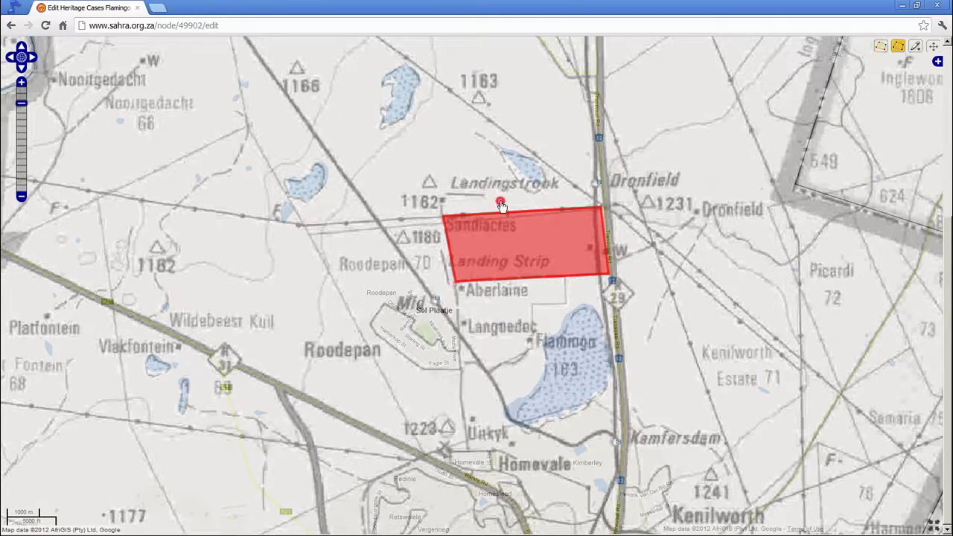
click(597, 195)
click(547, 165)
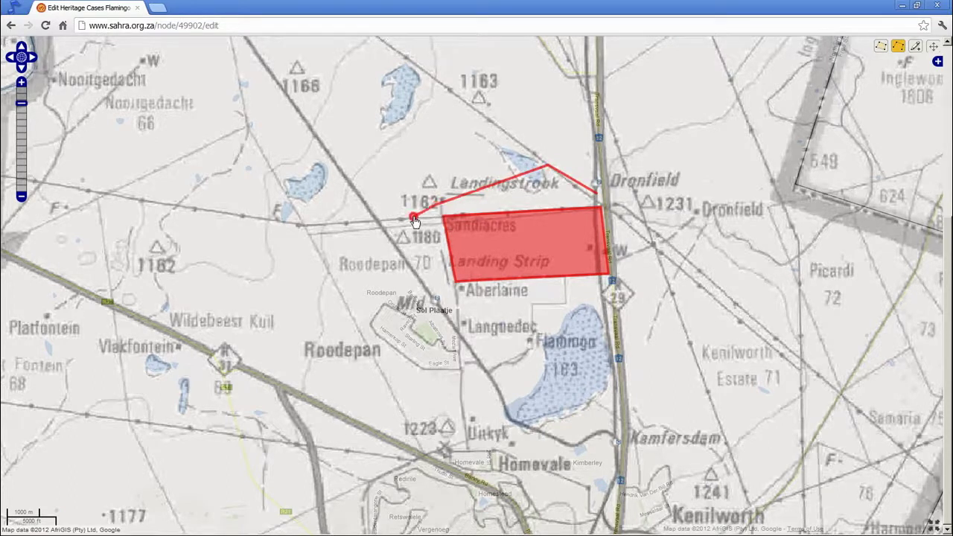
double_click(441, 221)
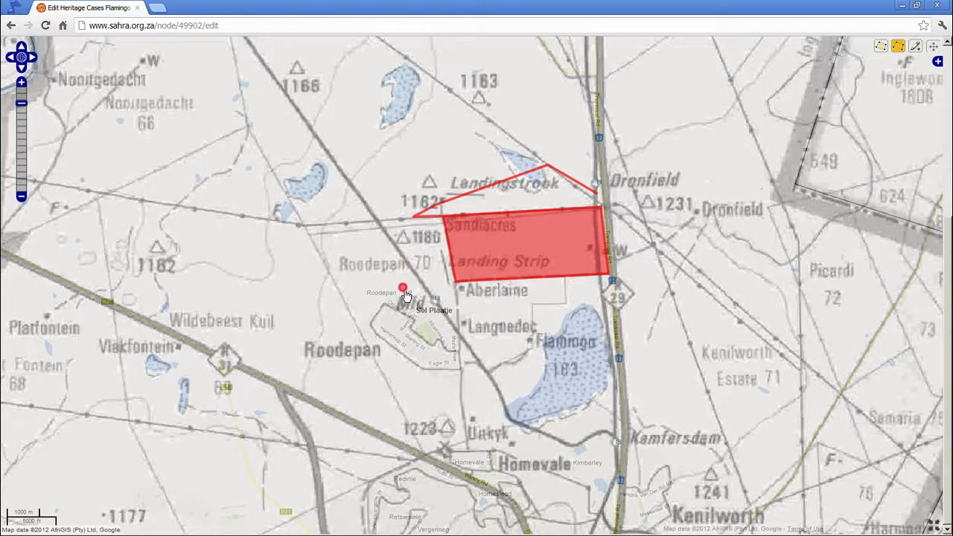
Place three point features northwest of the polygon, around the Landingstrook label
click(917, 48)
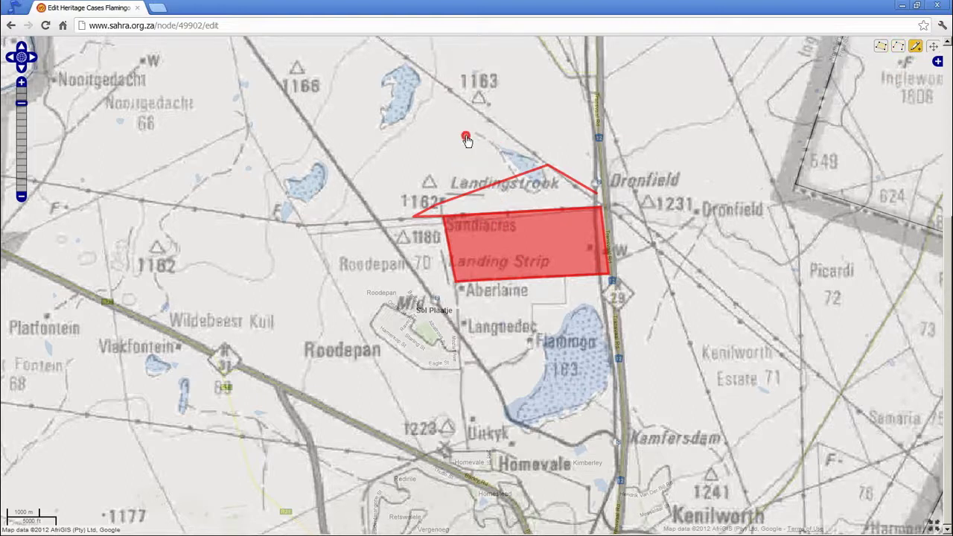
click(414, 176)
click(469, 151)
click(449, 179)
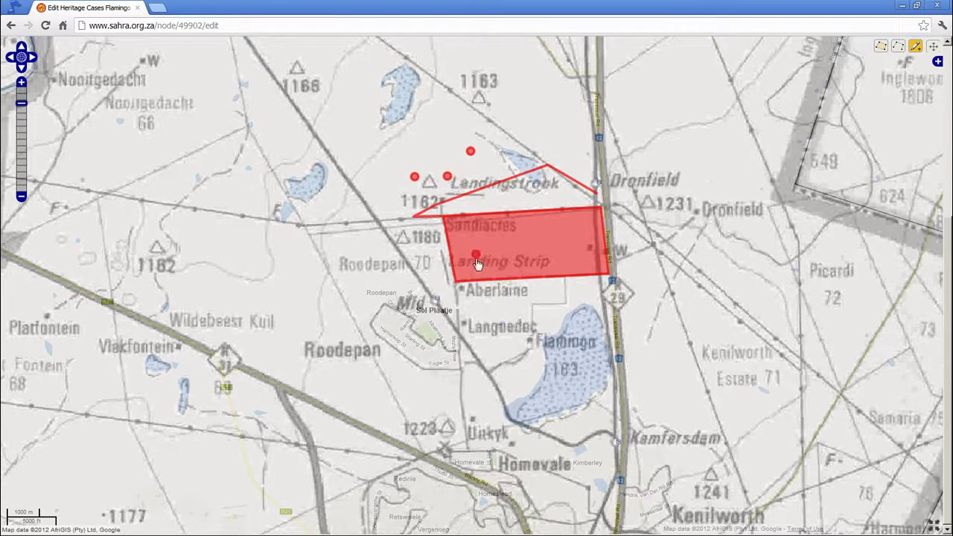
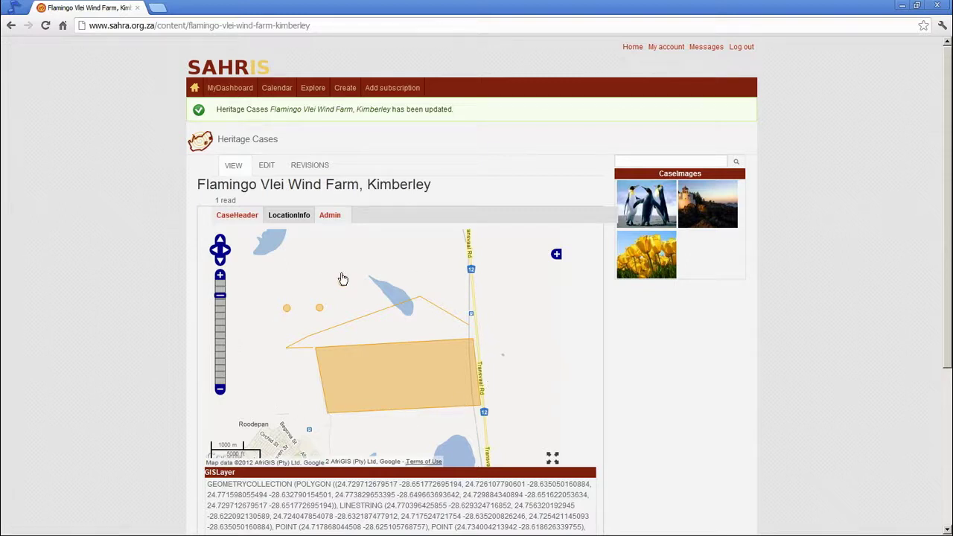
Select the complete geometry coordinate text in the saved case's GISLayer section
scroll(142, 443, down, 3)
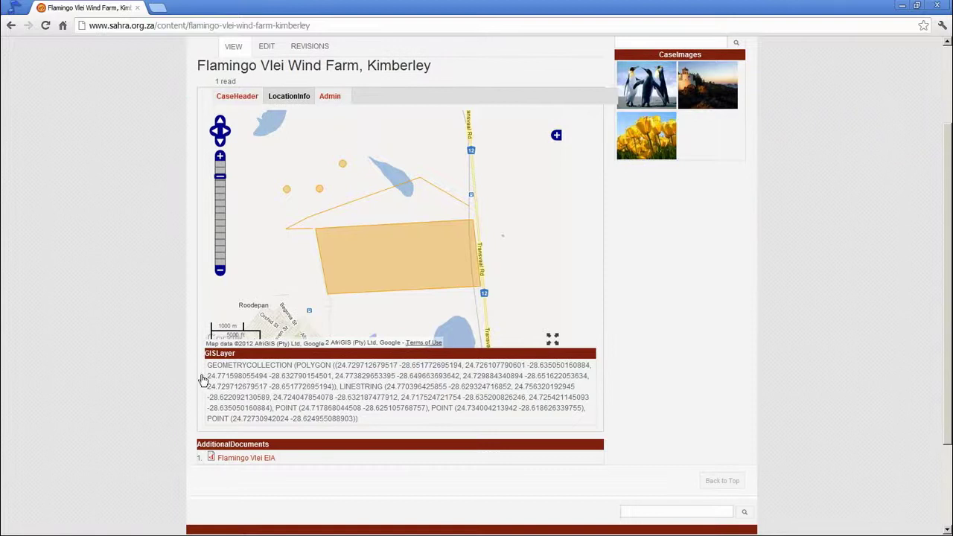
drag(208, 367, 372, 425)
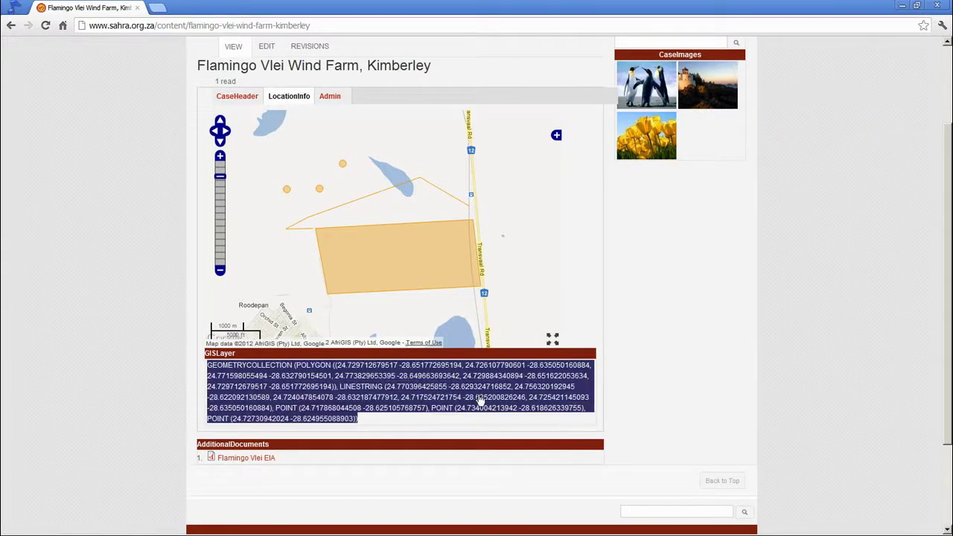
Examine the polygon coordinates and the LINESTRING entry in the GISLayer geometry text by highlighting each
click(311, 366)
drag(335, 365, 556, 366)
click(304, 376)
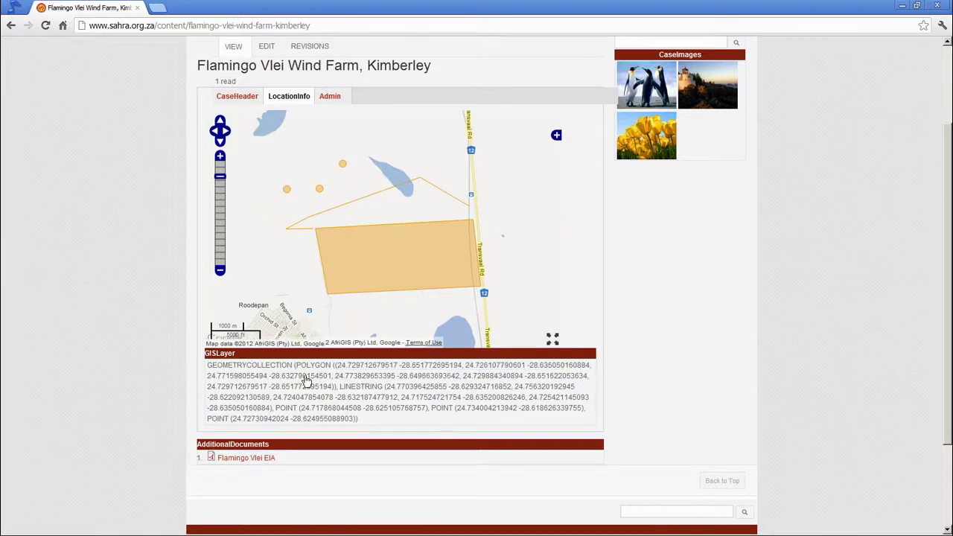
drag(340, 388, 386, 391)
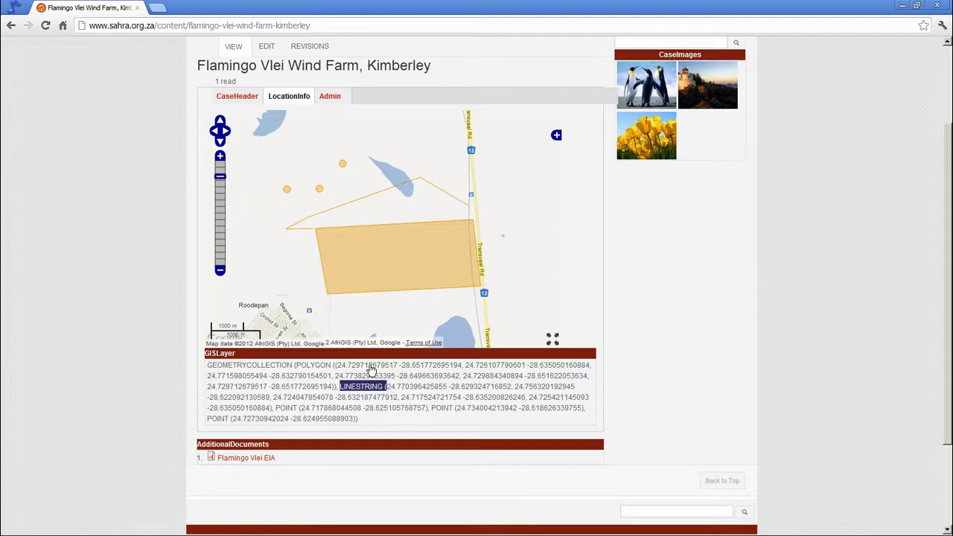
click(404, 402)
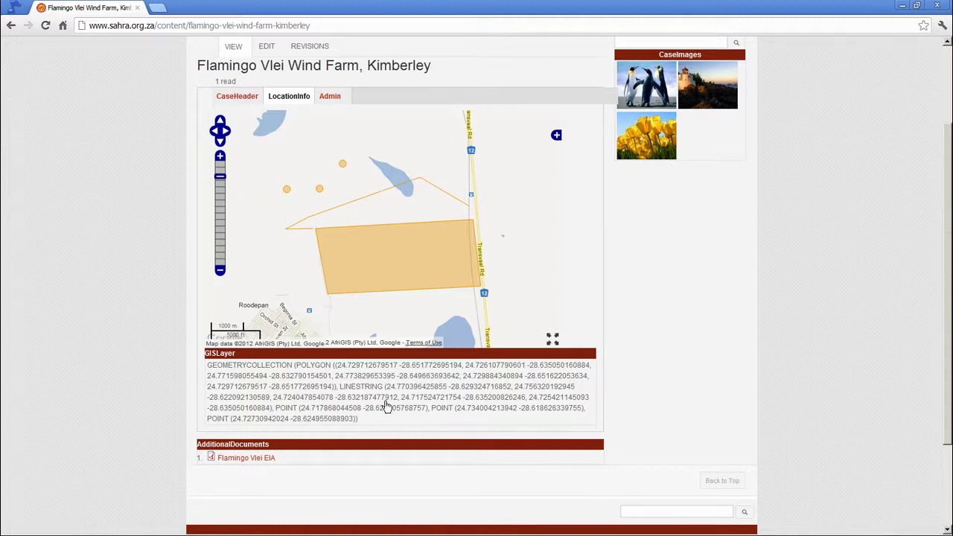
Display the location map full screen with the Municipalities overlay, zoomed out to show the municipal boundaries around Kimberley
click(553, 339)
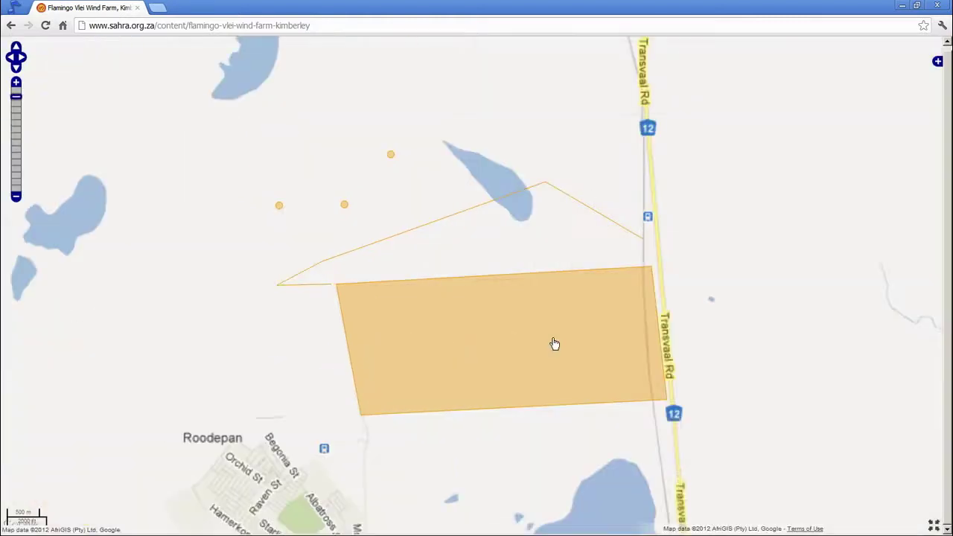
click(938, 61)
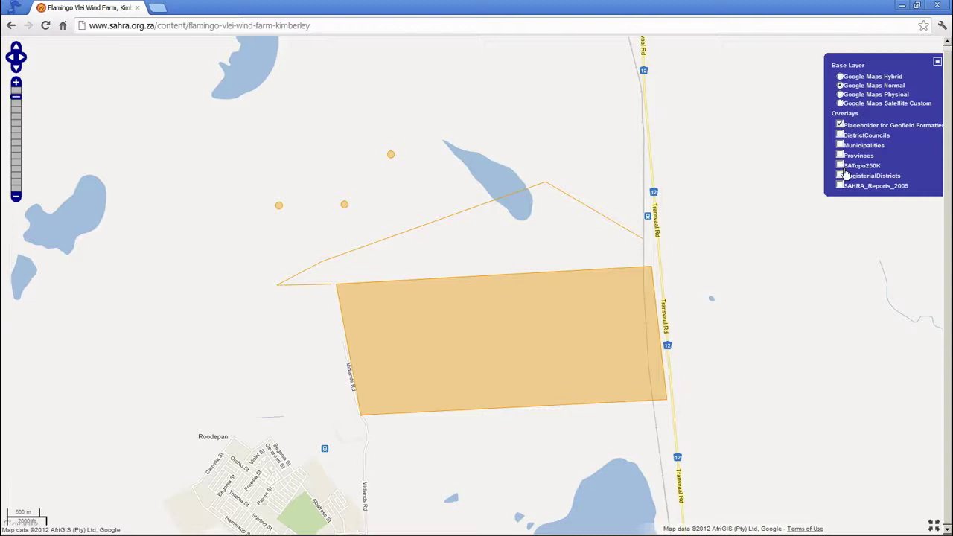
click(841, 146)
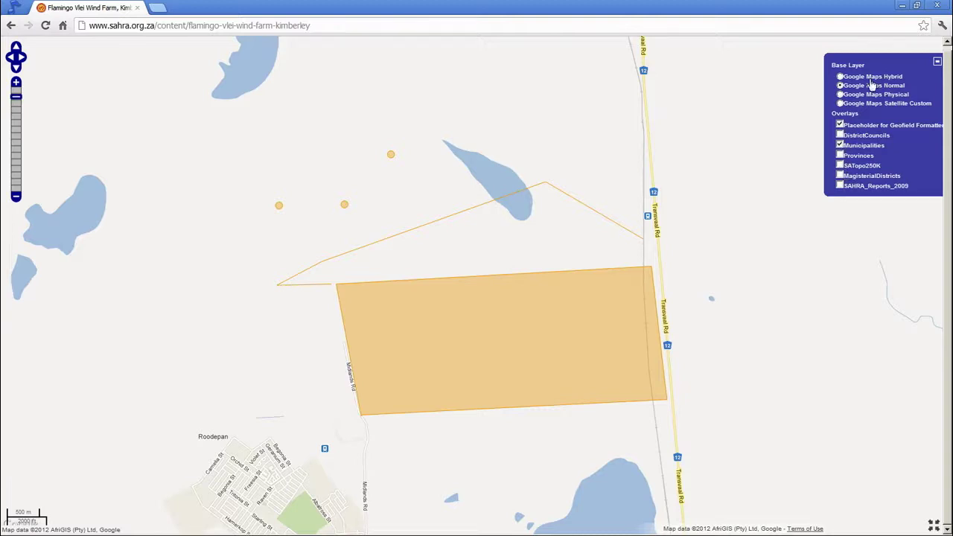
click(937, 63)
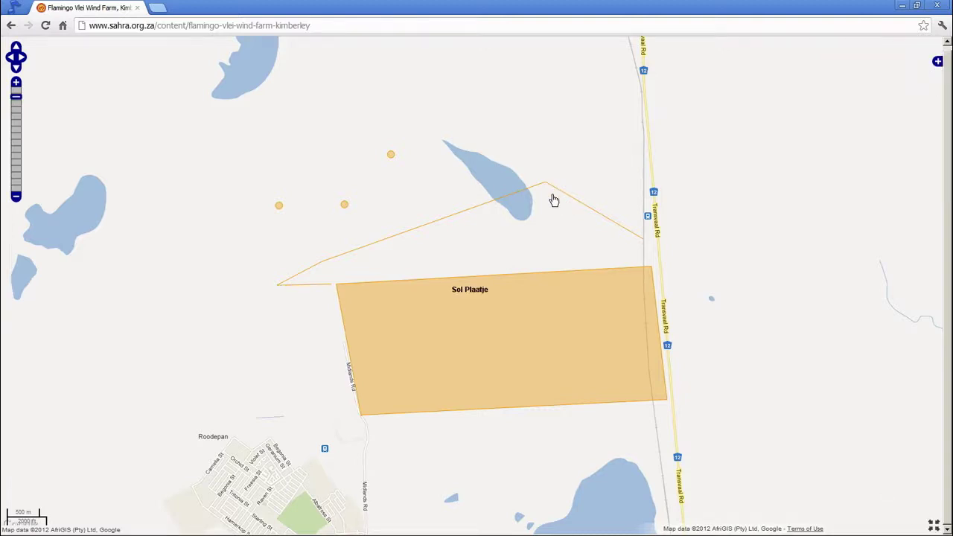
click(16, 196)
click(16, 197)
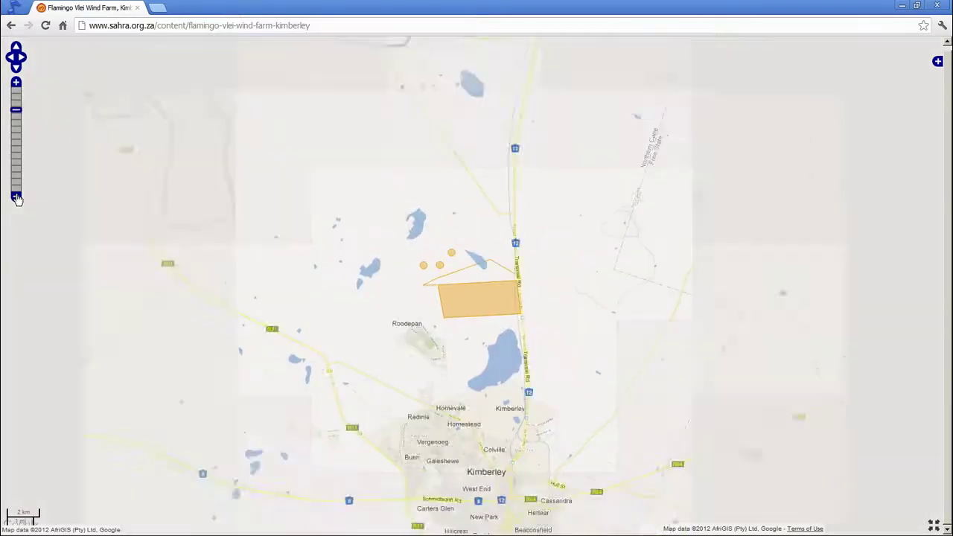
click(16, 197)
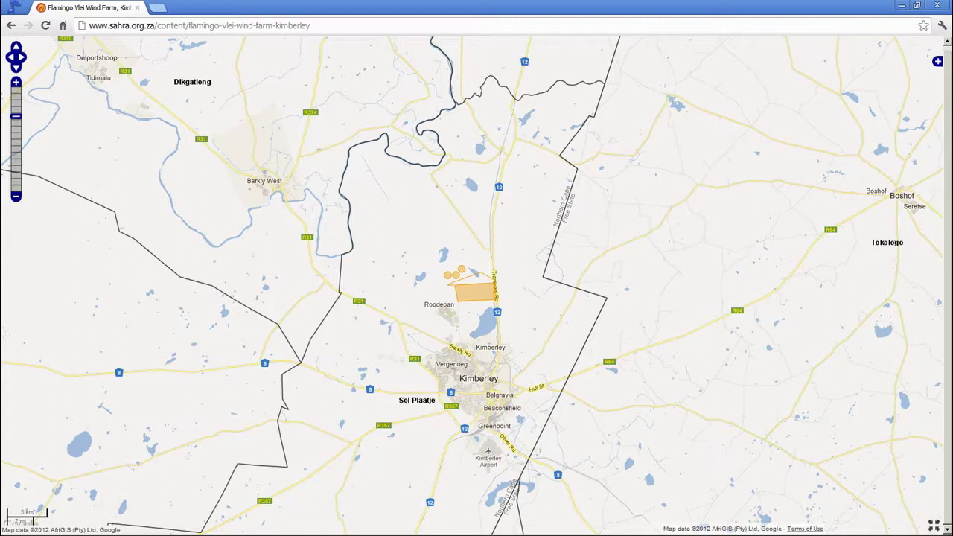
Show the SAHRA_Reports_2009 overlay to examine nearby report areas such as MAPID_02180, and leave the full-screen map
click(937, 62)
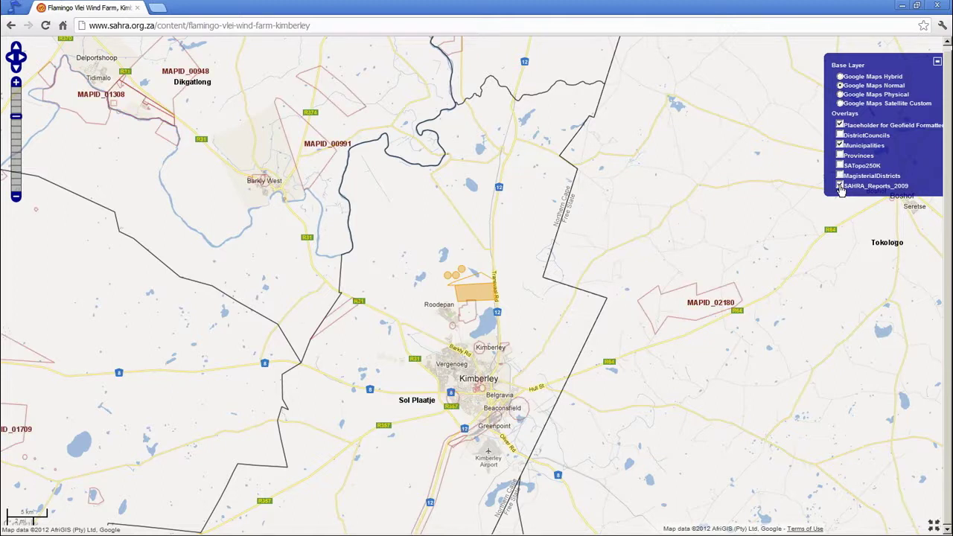
click(938, 62)
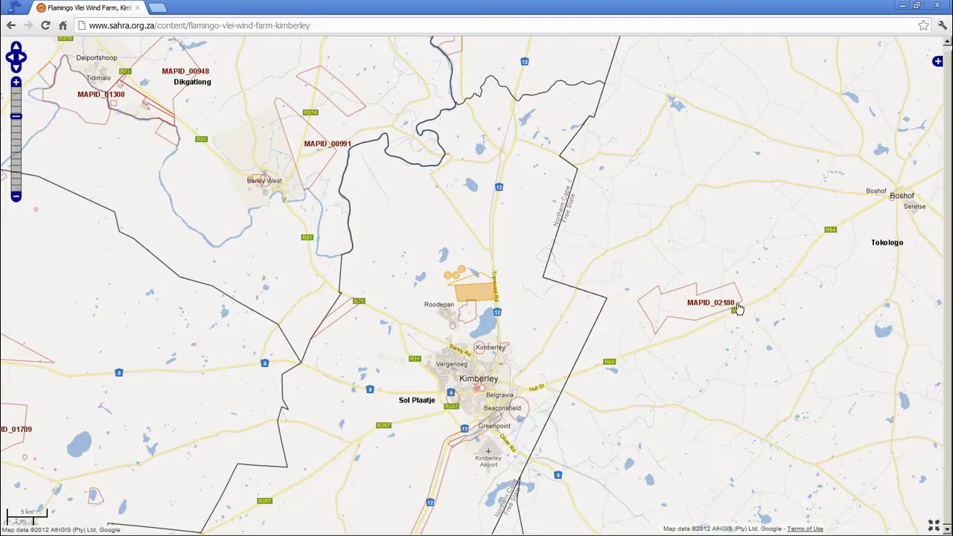
click(938, 62)
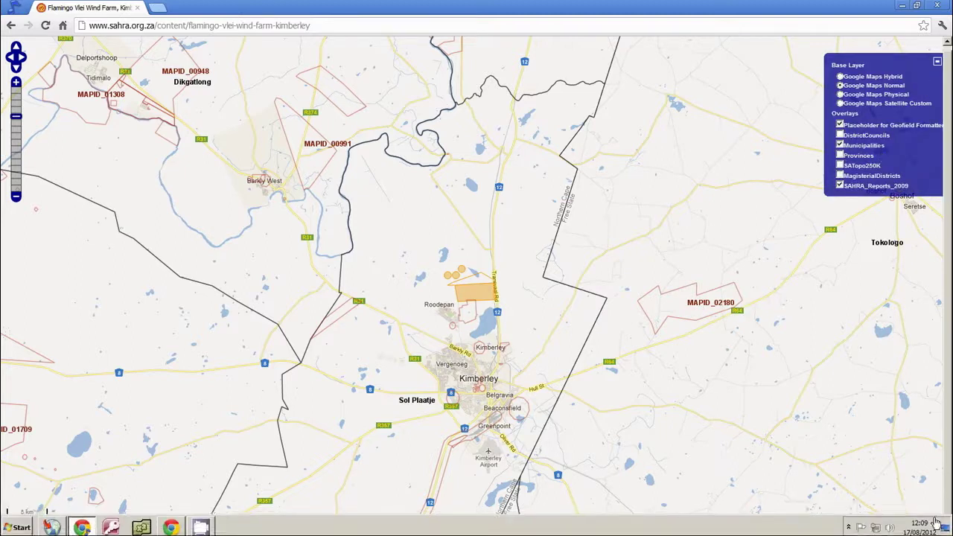
click(935, 526)
Search the site for 2180 and filter the results to the file content type
scroll(708, 339, down, 3)
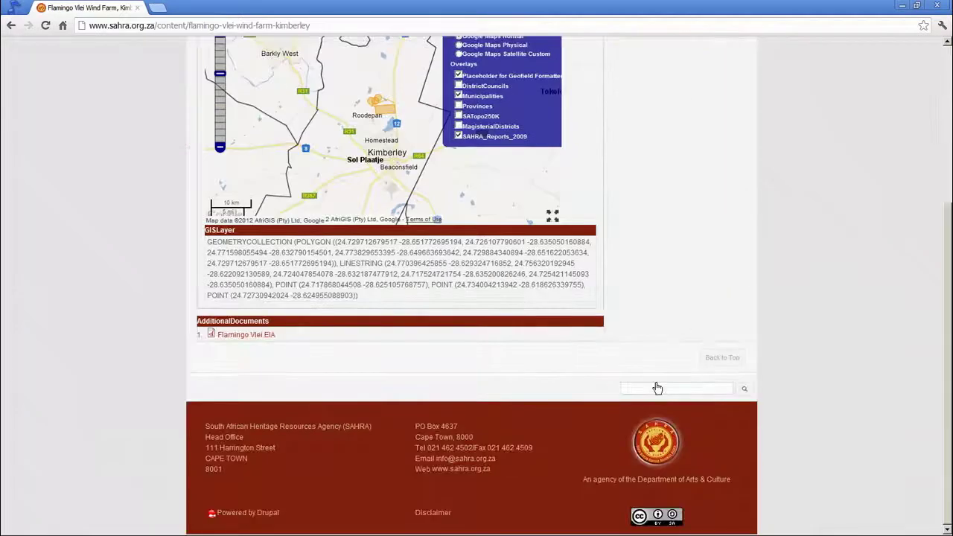
click(657, 390)
text(2180)
key(Return)
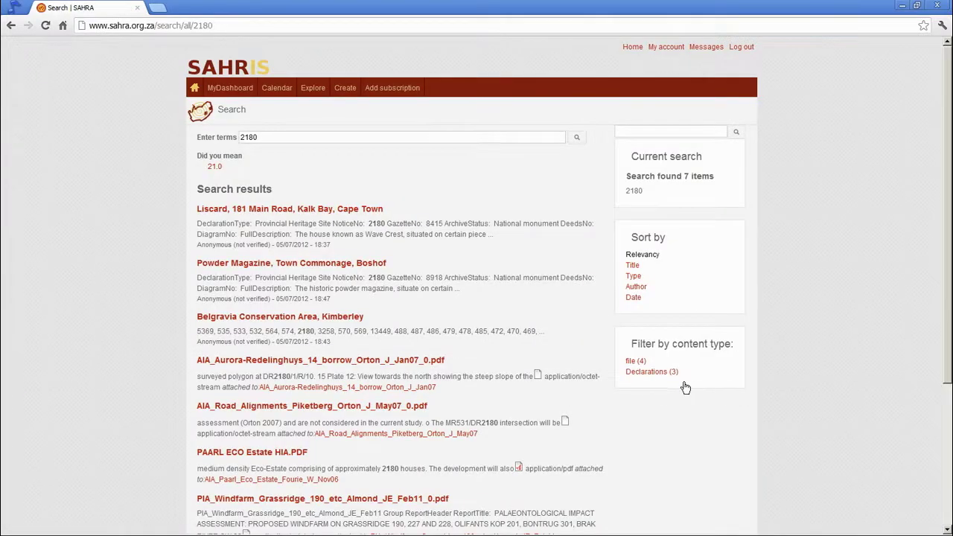
click(632, 362)
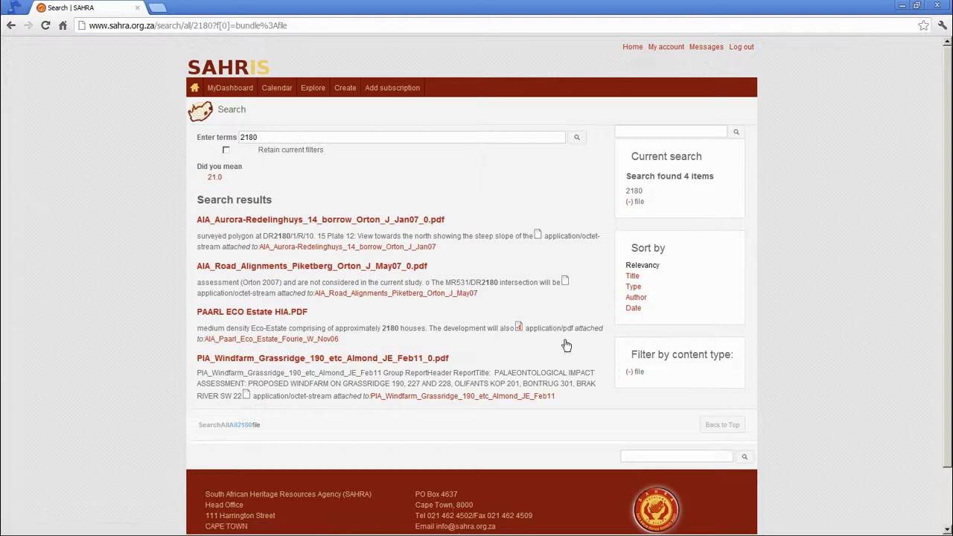
Search the site for mapid_02180 and open the matching heritage report
drag(296, 141, 195, 141)
text(mapid_02180)
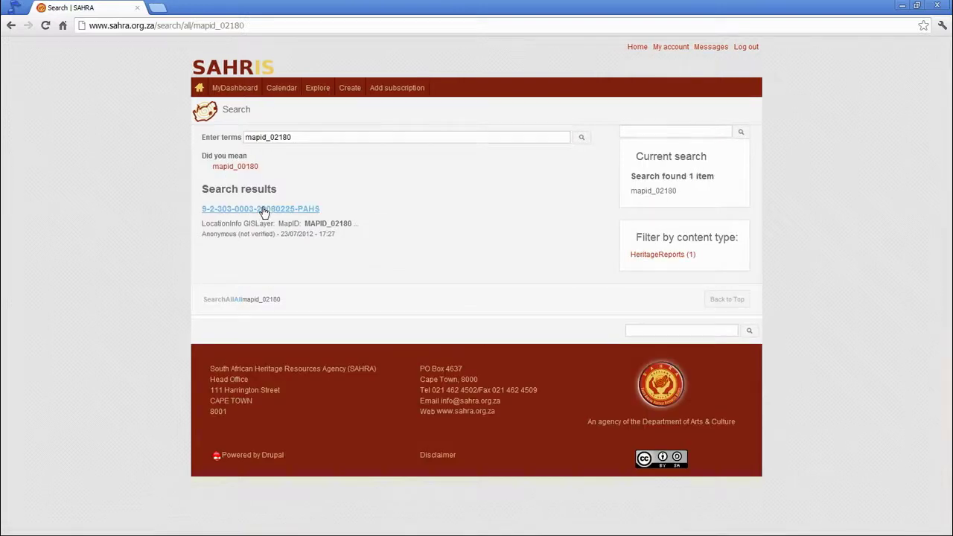
click(262, 210)
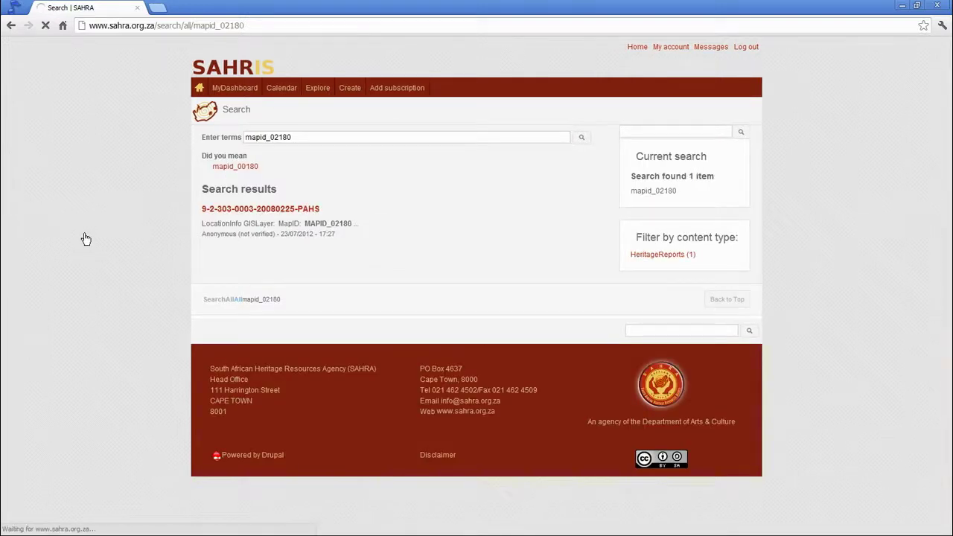
Open the report's attached PDF, skim through its pages and return to the report record
click(282, 326)
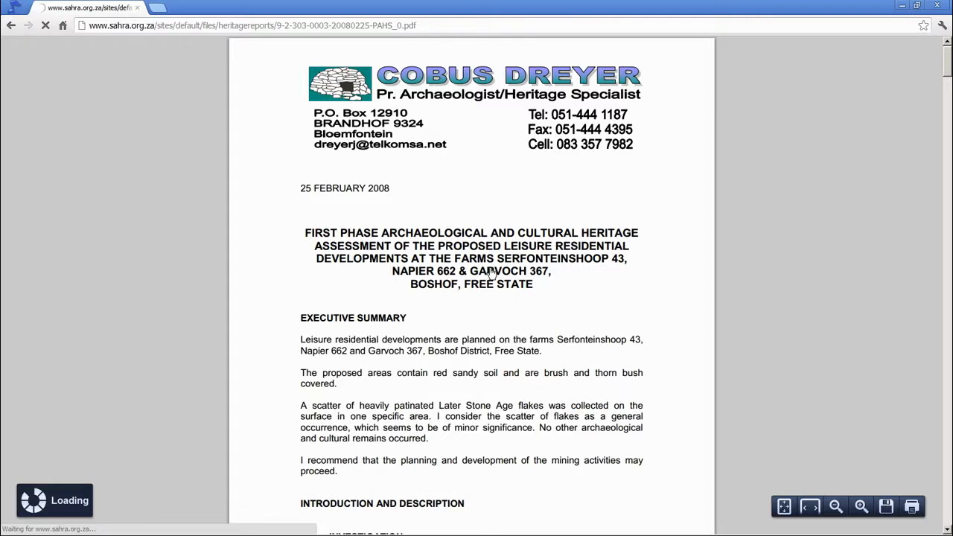
scroll(491, 275, down, 8)
scroll(491, 275, up, 6)
scroll(493, 276, down, 3)
scroll(493, 277, down, 5)
scroll(493, 276, up, 5)
click(11, 27)
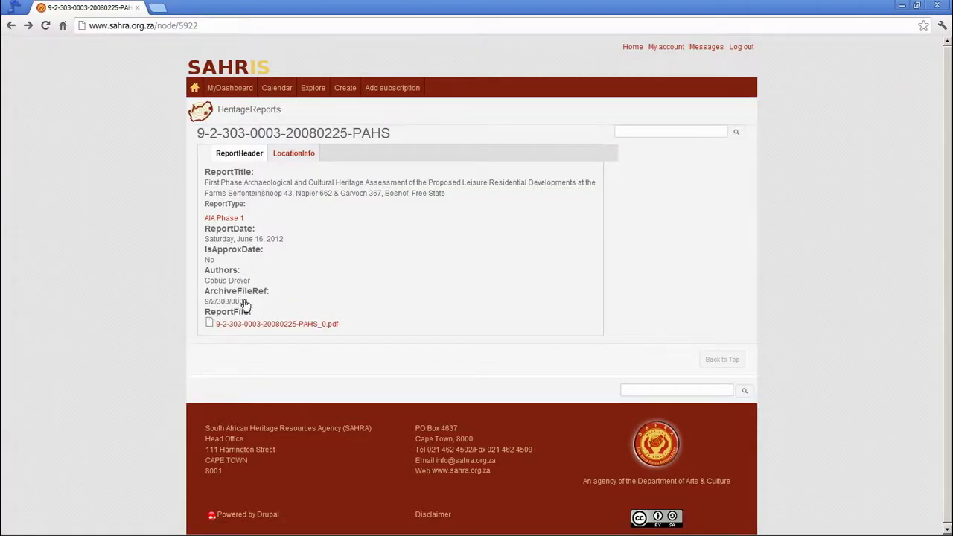
View the report's location information with its map zoomed out to include Kimberley and Boshof
click(293, 154)
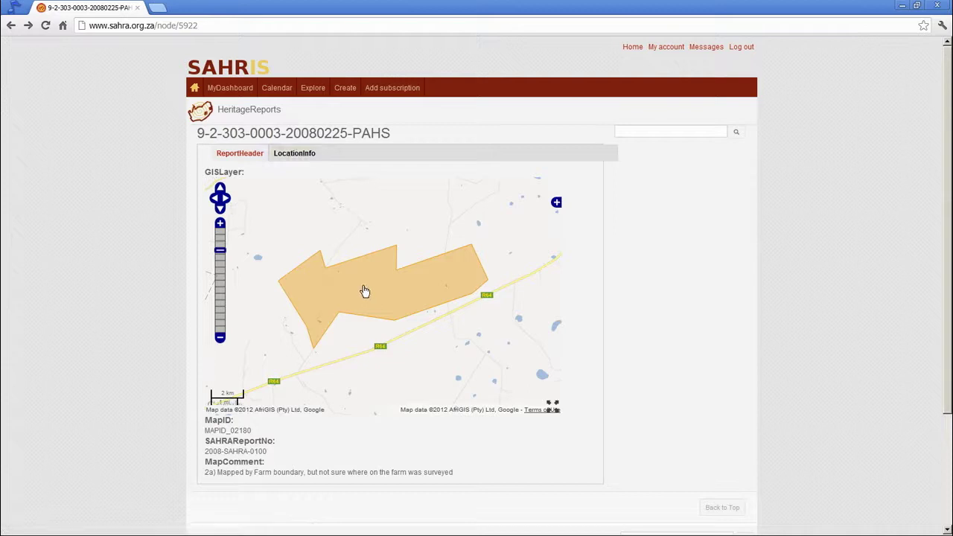
click(220, 336)
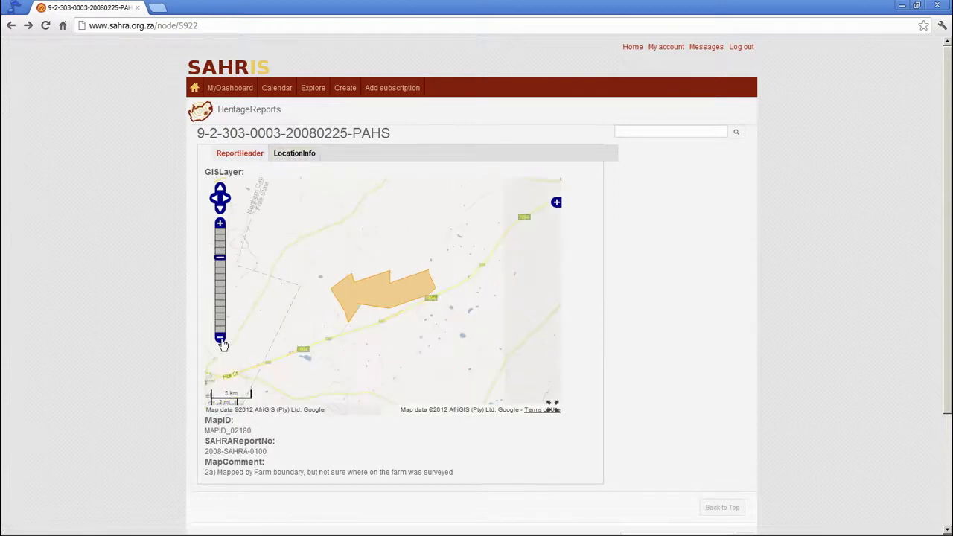
click(221, 338)
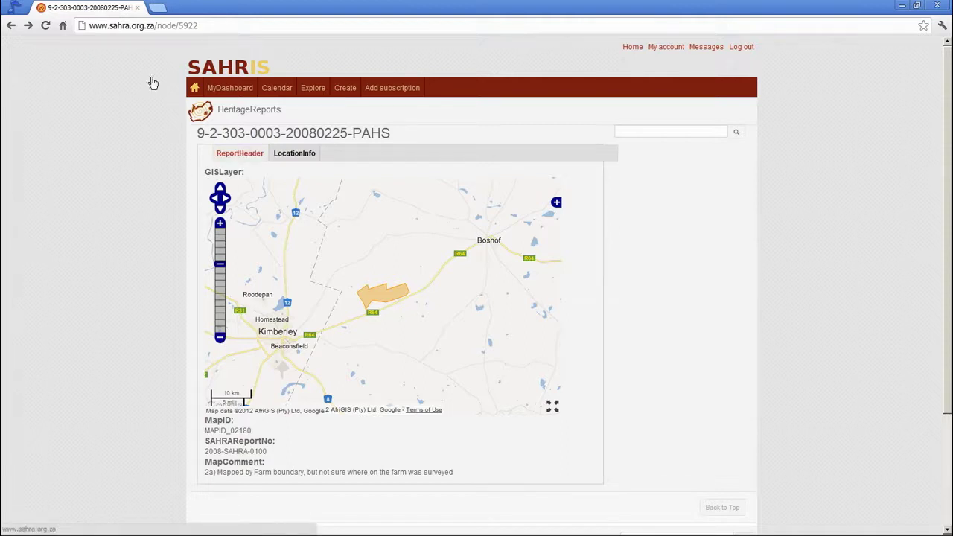
Go back through the search pages to the beginning of the Flamingo Vlei Wind Farm case page
click(10, 26)
click(11, 26)
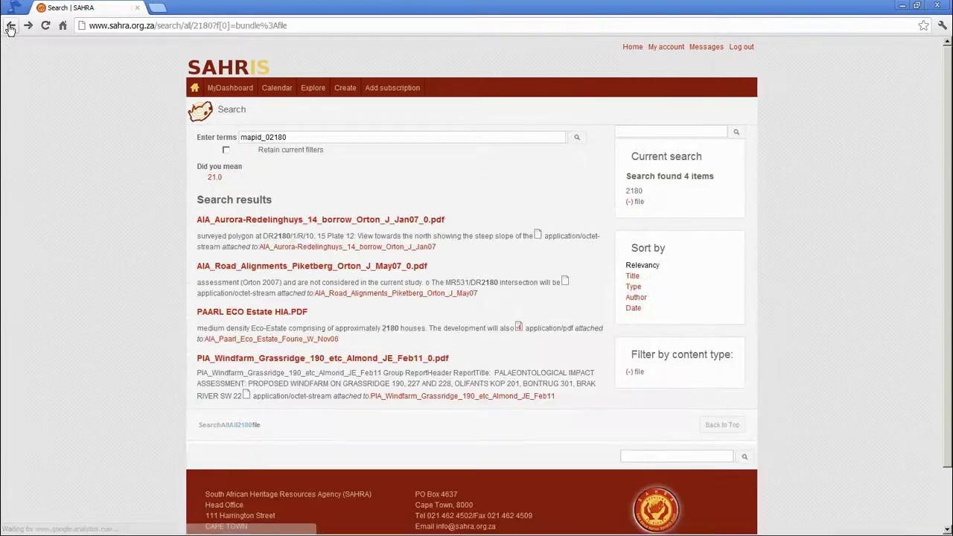
click(10, 26)
click(10, 26)
scroll(362, 159, up, 4)
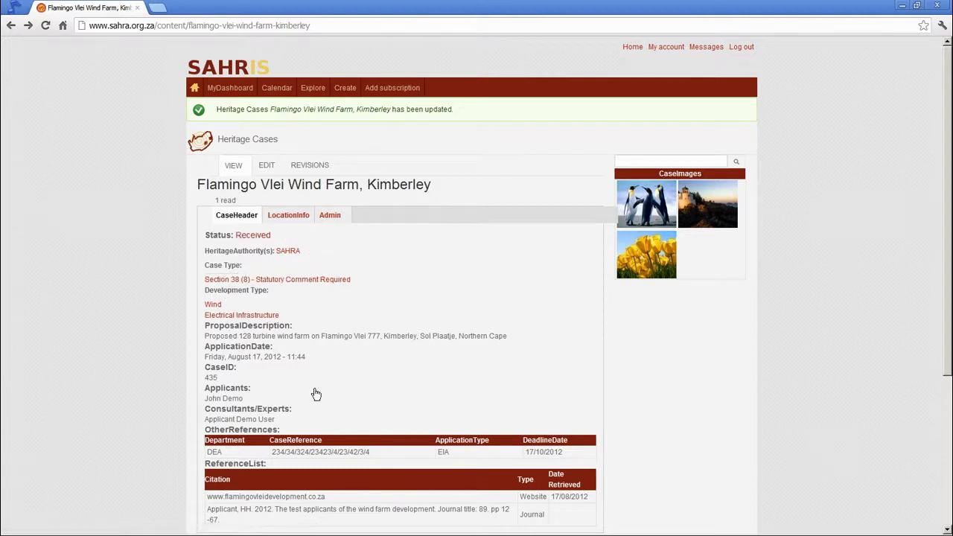
Highlight the ApplicationDate value in the case header to review it
scroll(269, 363, down, 2)
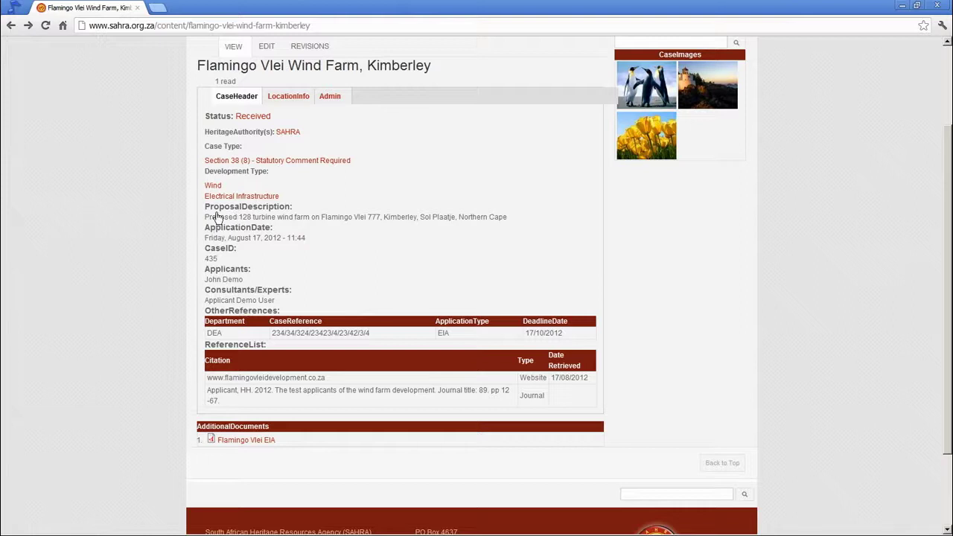
drag(213, 238, 310, 243)
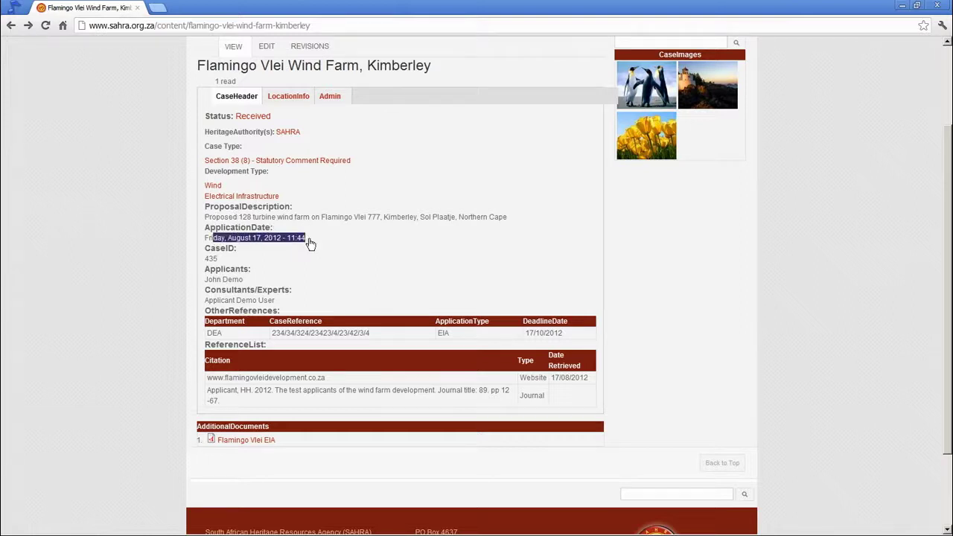
click(257, 240)
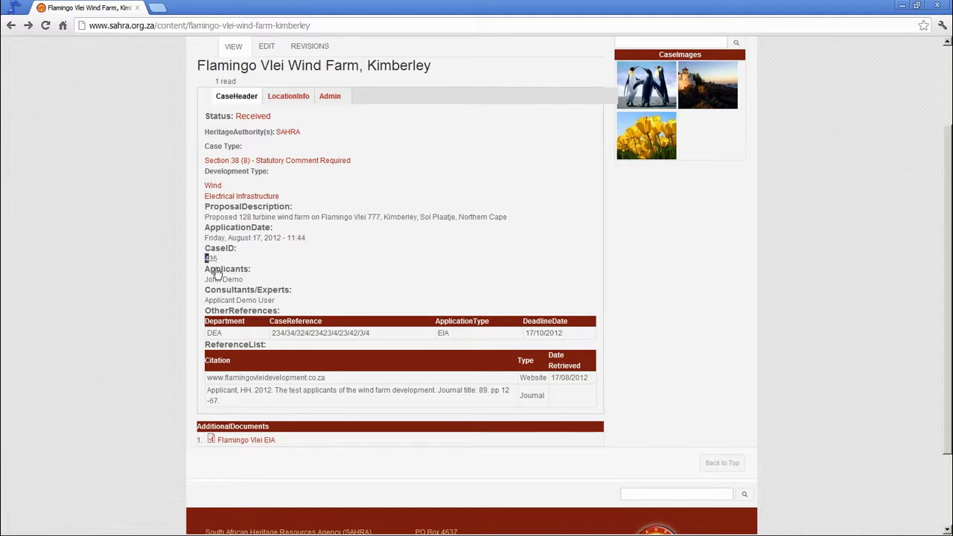
Highlight the full CaseID value in the case header
click(207, 260)
drag(206, 260, 214, 260)
click(212, 261)
double_click(207, 261)
click(211, 266)
drag(214, 261, 216, 262)
scroll(210, 262, up, 1)
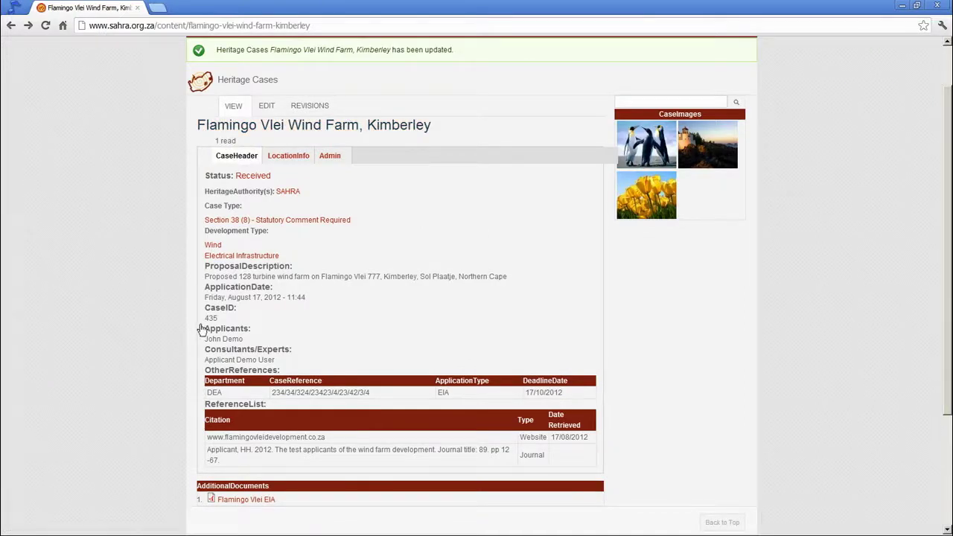
drag(206, 321, 230, 325)
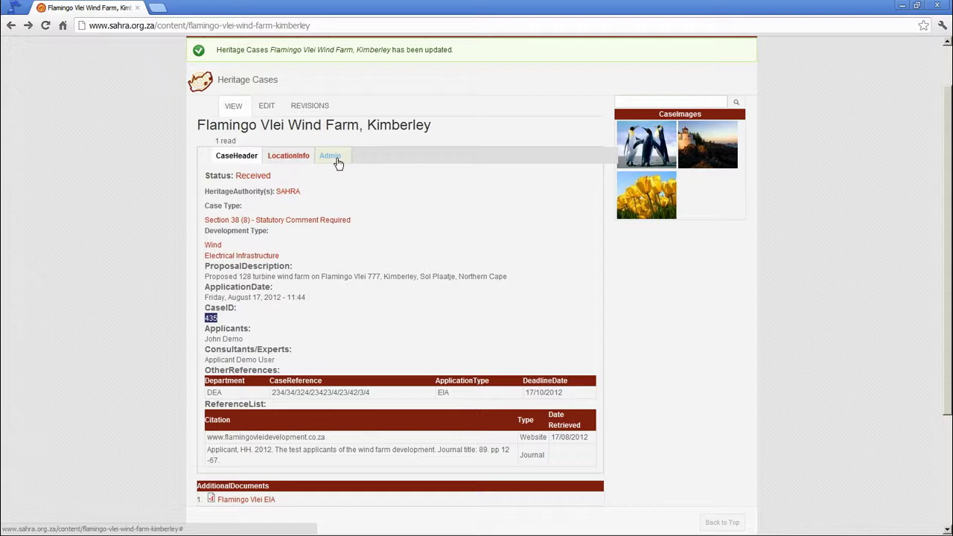
Highlight the DEA case reference in the OtherReferences table, then clear the selection
click(340, 398)
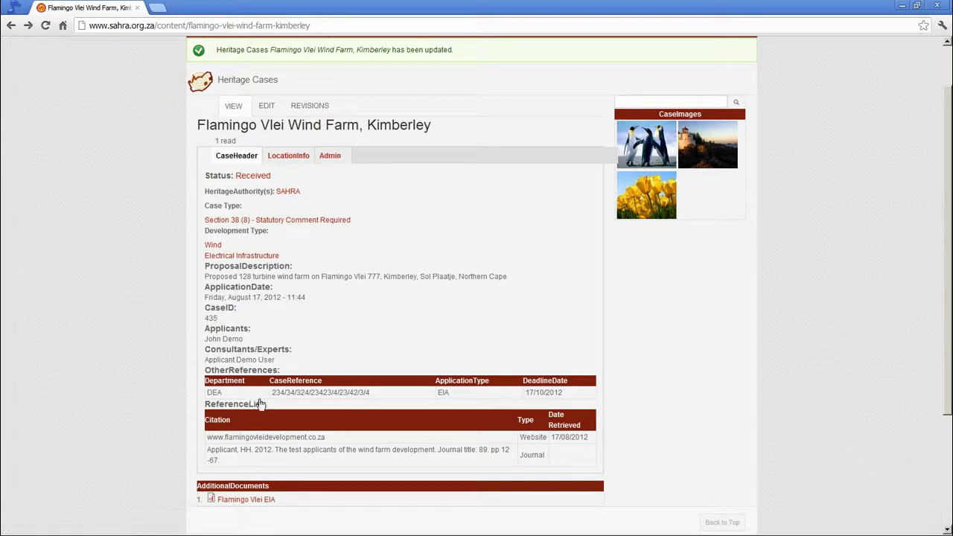
drag(273, 399, 387, 395)
click(397, 341)
Open the Flamingo Vlei EIA additional document and return to the case page
scroll(157, 380, down, 3)
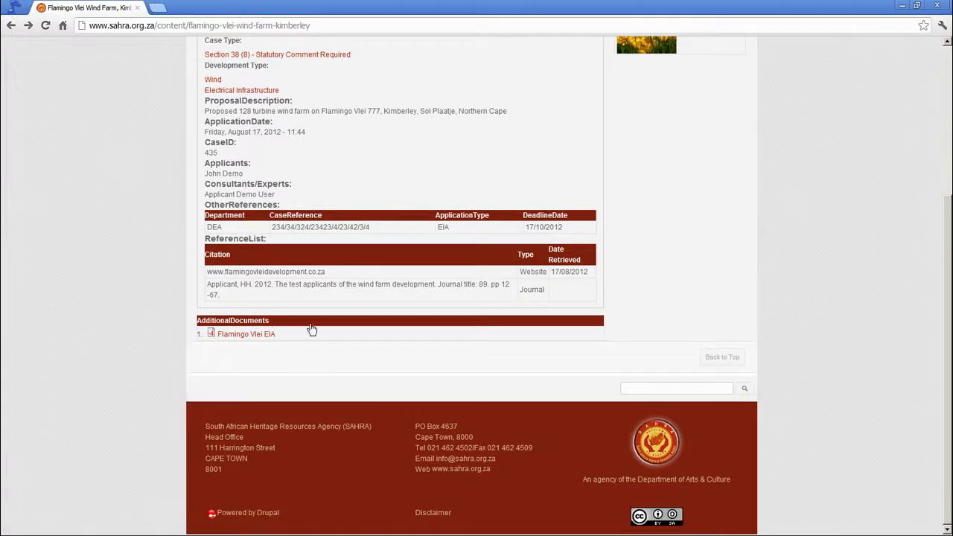
click(244, 335)
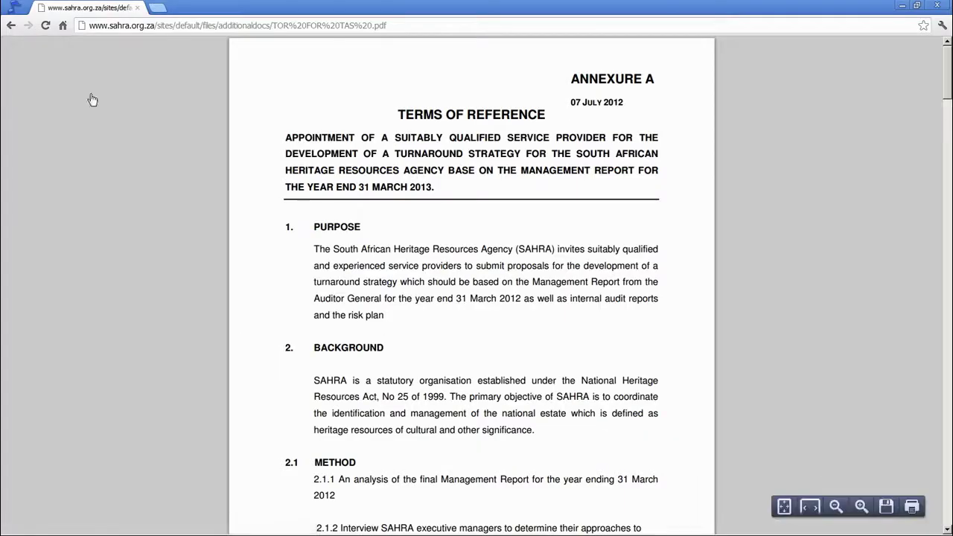
click(10, 26)
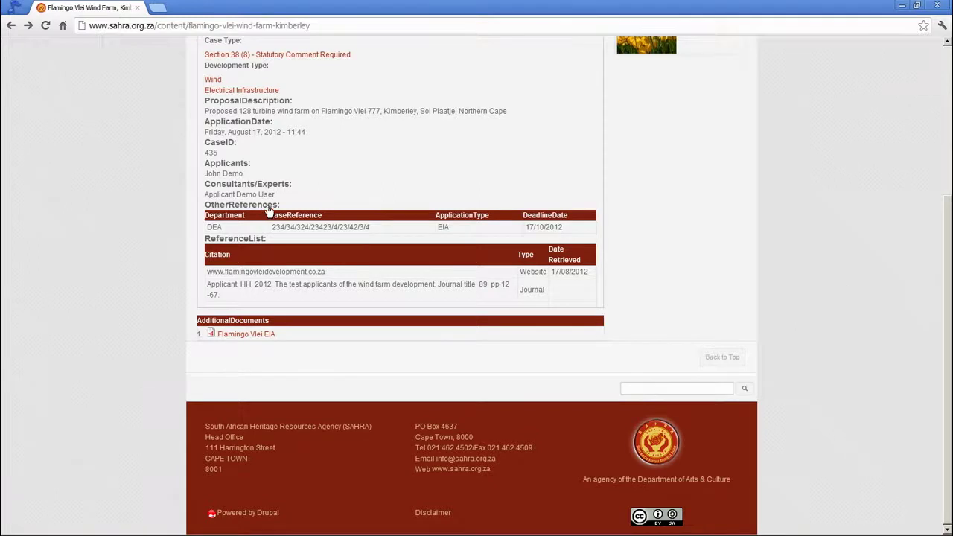
View all three case images enlarged, from the penguins to the lighthouse and tulips, and close the viewer
scroll(376, 233, up, 3)
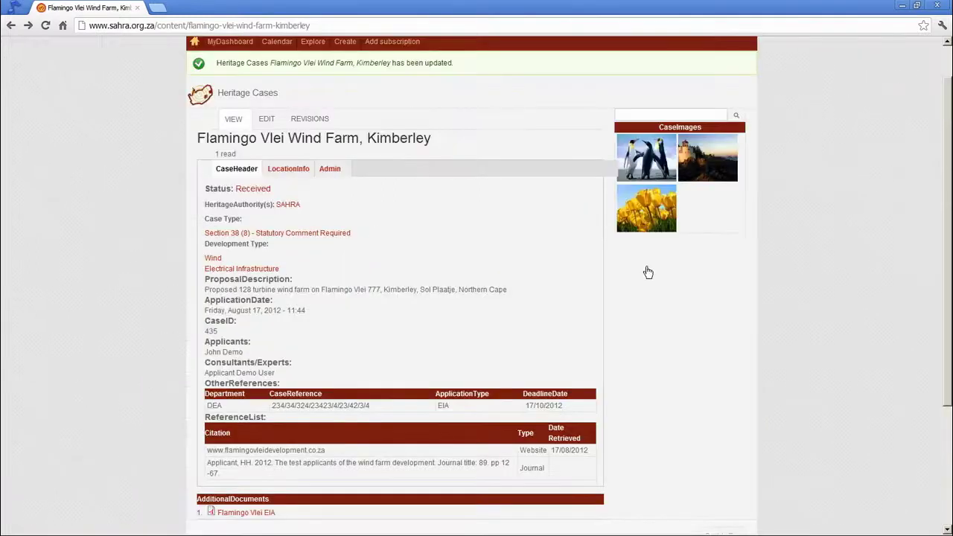
click(626, 169)
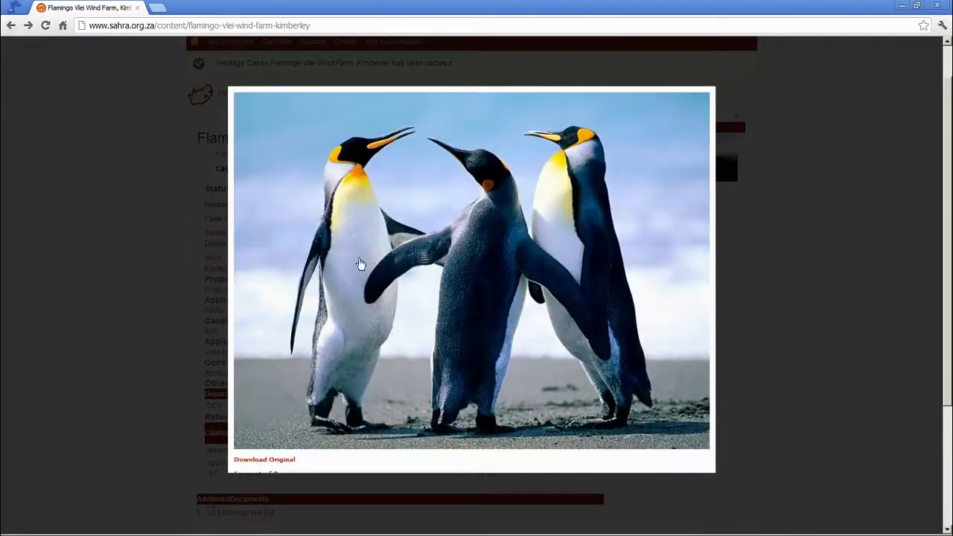
click(703, 152)
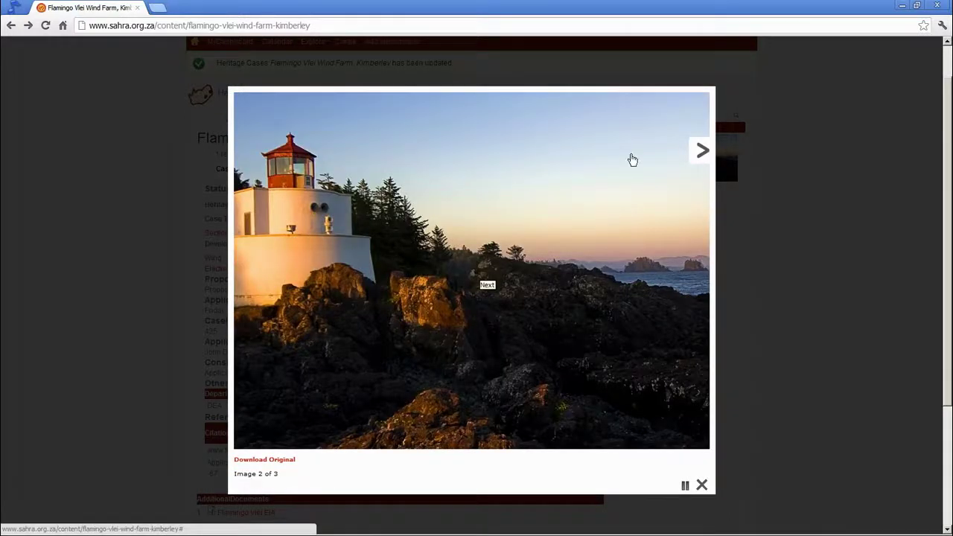
click(704, 156)
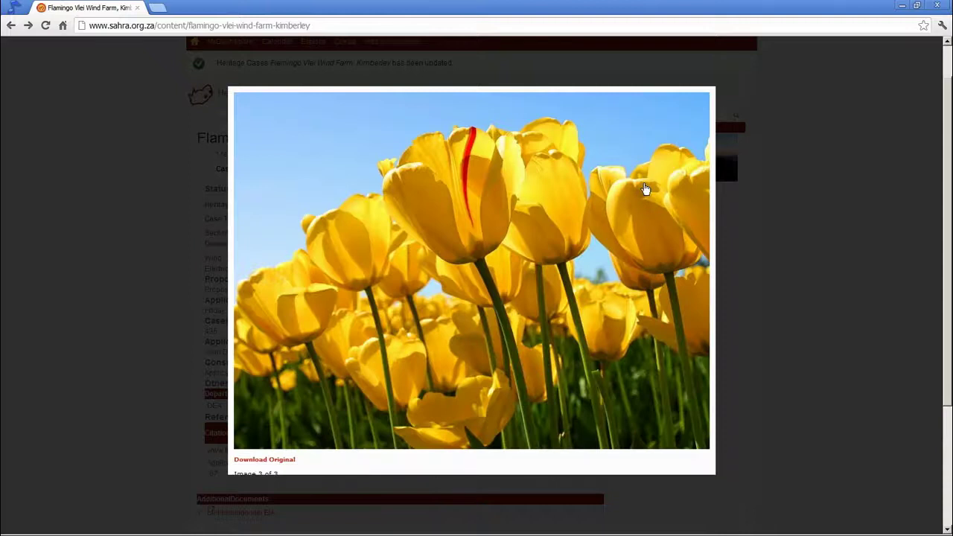
click(703, 487)
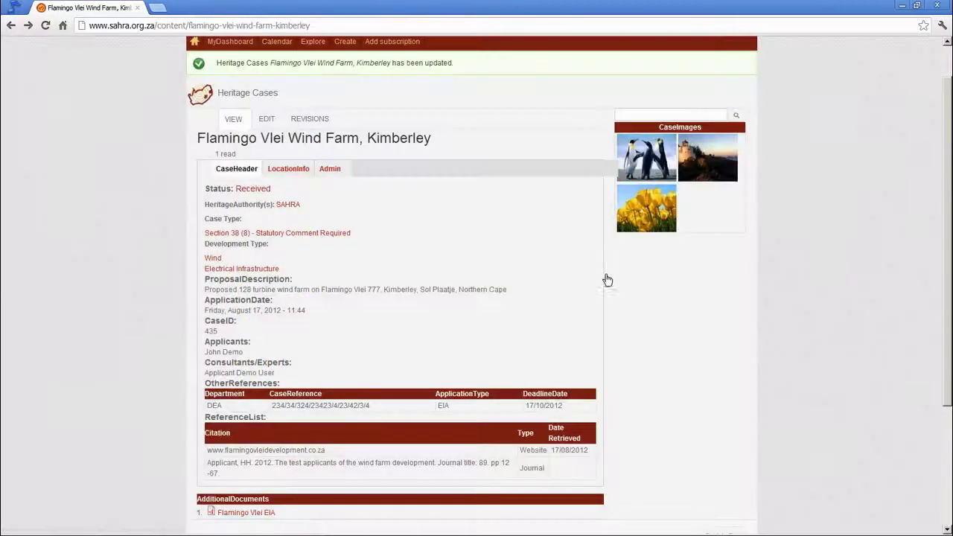